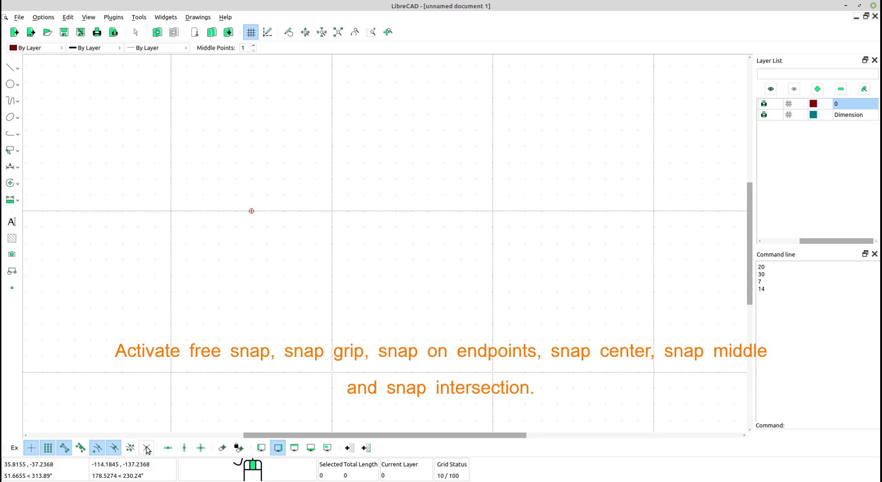
# Enable intersection snapping and draw a circle of radius 20 centred on the grid intersection at 200,100.
pyautogui.click(147, 447)
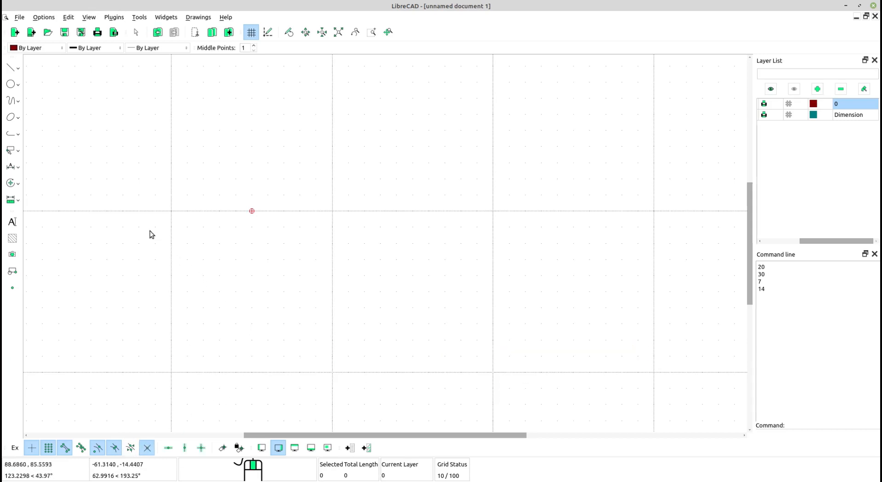
pyautogui.click(19, 86)
pyautogui.click(19, 87)
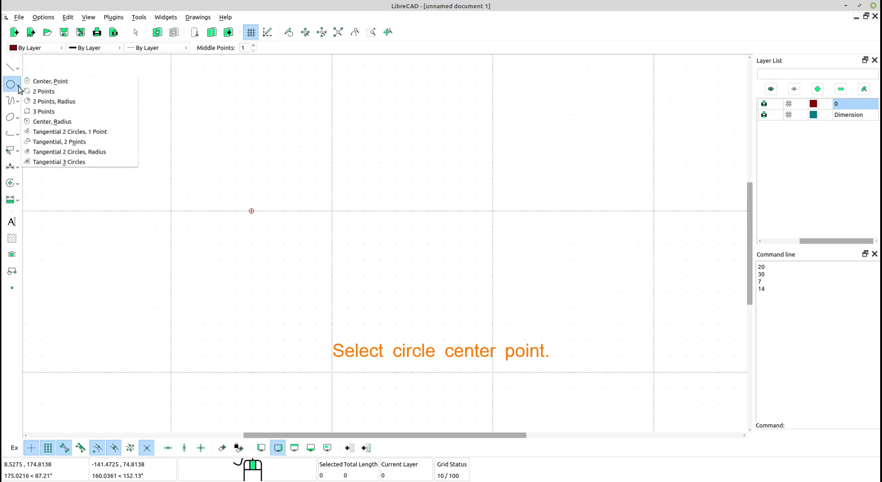
pyautogui.click(72, 82)
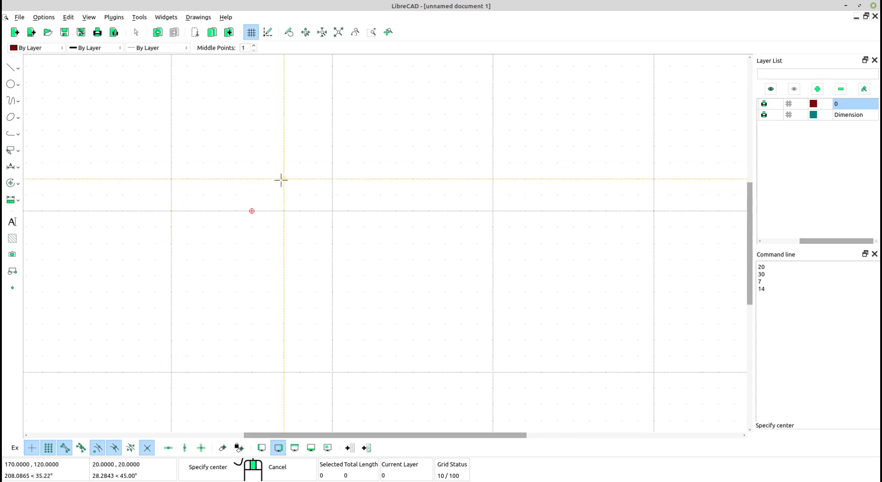
pyautogui.click(332, 210)
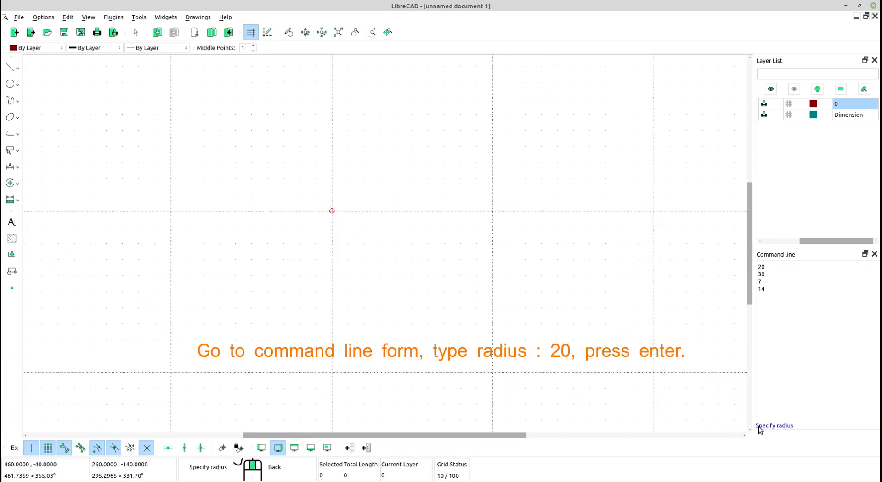
pyautogui.press('Return')
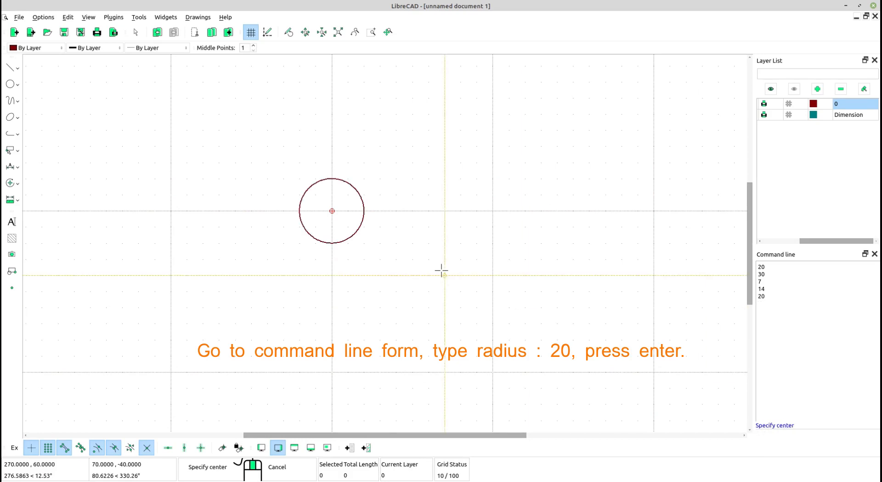
# Draw a second circle of radius 30, concentric with the first circle.
pyautogui.scroll(-1, 424, 301)
pyautogui.scroll(1, 424, 301)
pyautogui.moveTo(424, 296); pyautogui.dragTo(406, 301, button='middle')
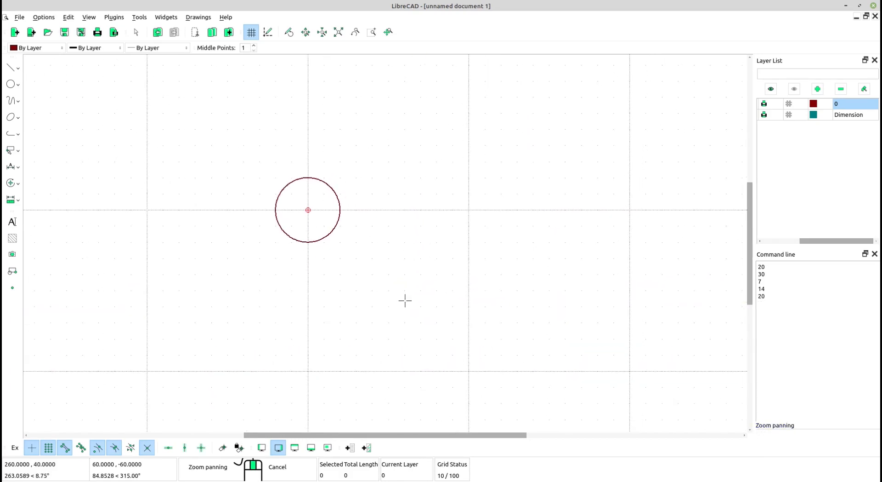
pyautogui.click(307, 209)
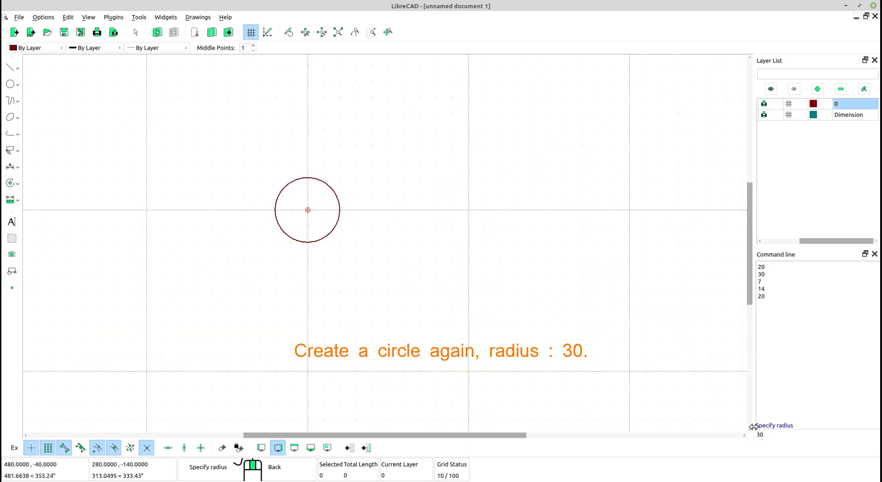
pyautogui.press('BackSpace')
pyautogui.press('BackSpace')
pyautogui.write('3')
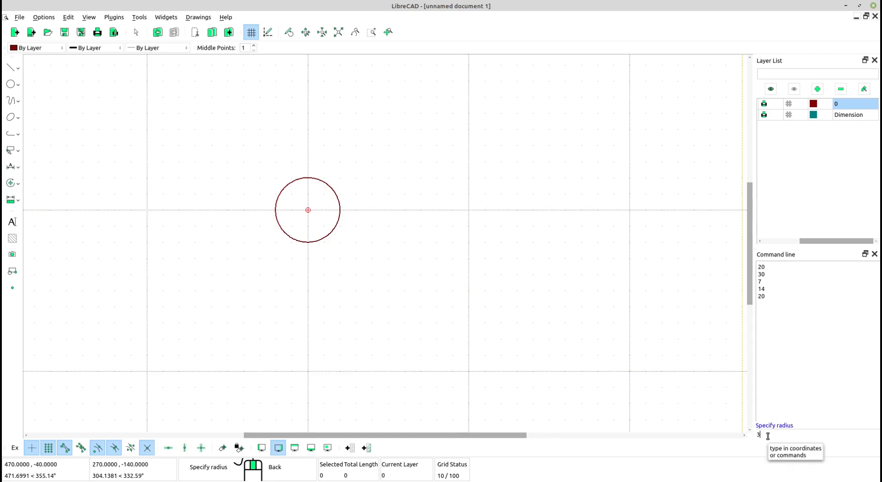
pyautogui.press('Return')
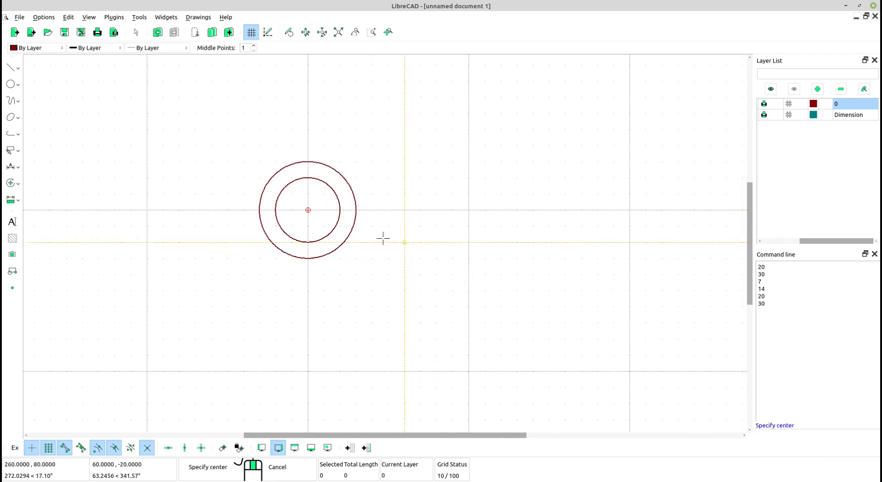
# Draw a horizontal line of length 50 with snap point End, ending at the common center of the circles.
pyautogui.scroll(-3, 349, 243)
pyautogui.scroll(2, 299, 227)
pyautogui.scroll(1, 302, 226)
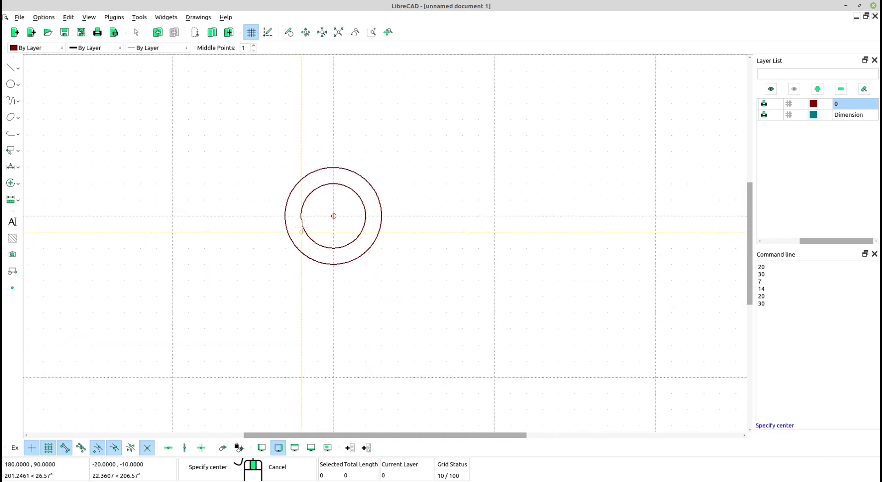
pyautogui.scroll(2, 301, 227)
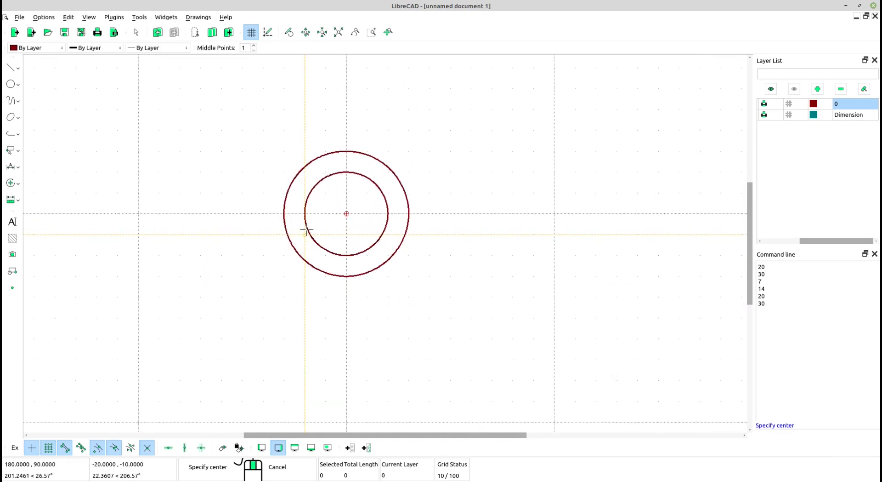
pyautogui.click(11, 67)
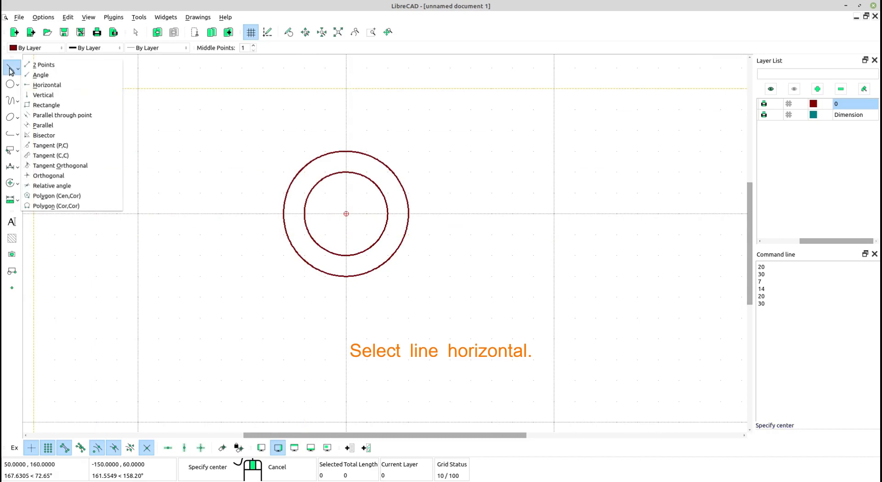
pyautogui.click(60, 85)
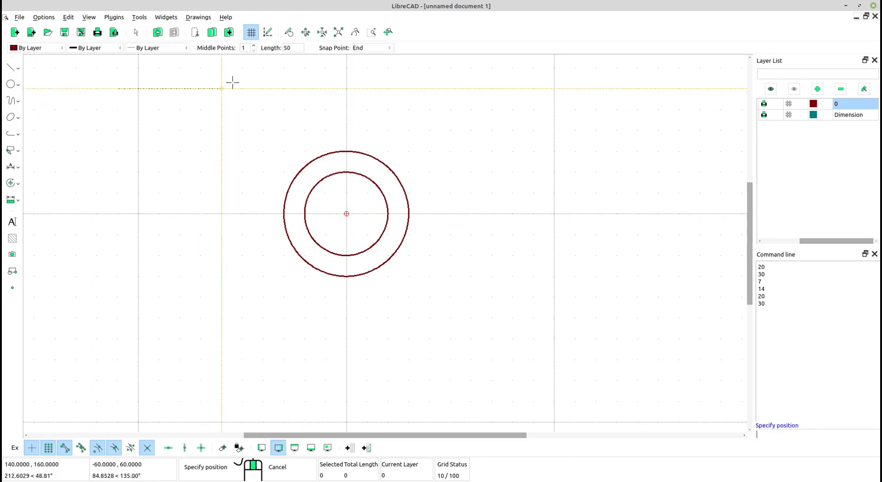
pyautogui.doubleClick(290, 47)
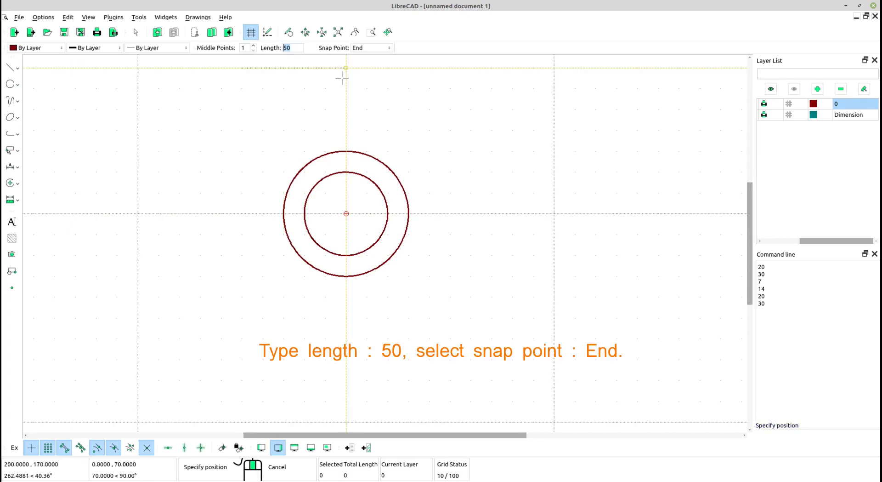
pyautogui.click(378, 48)
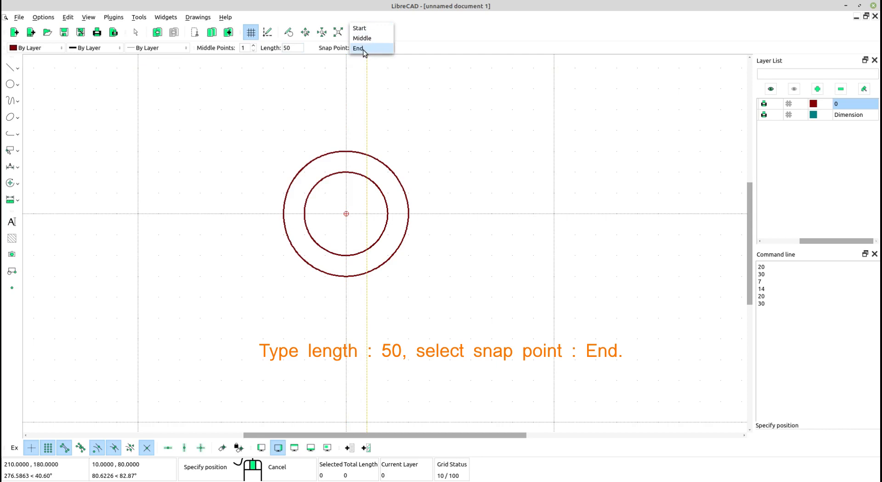
pyautogui.click(361, 48)
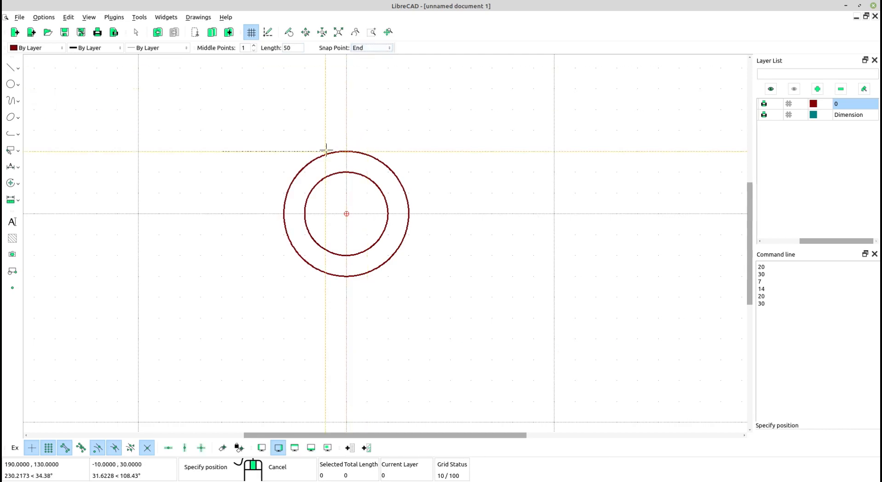
pyautogui.click(346, 214)
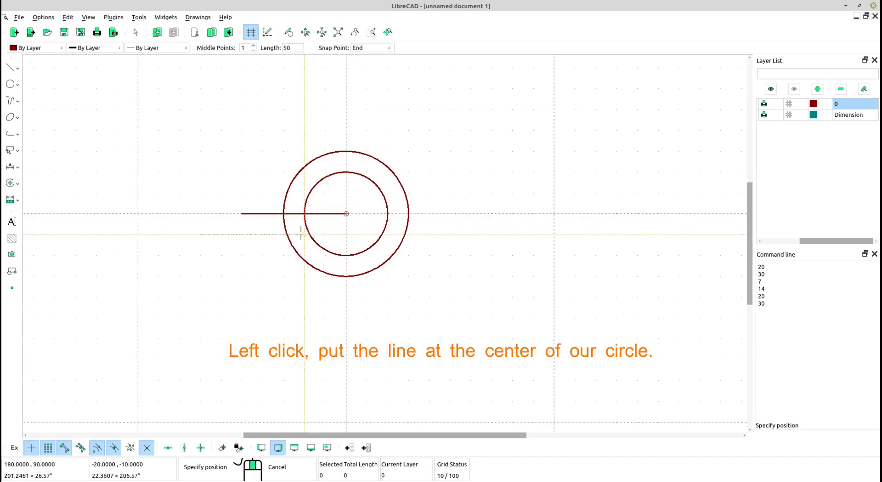
pyautogui.rightClick(269, 243)
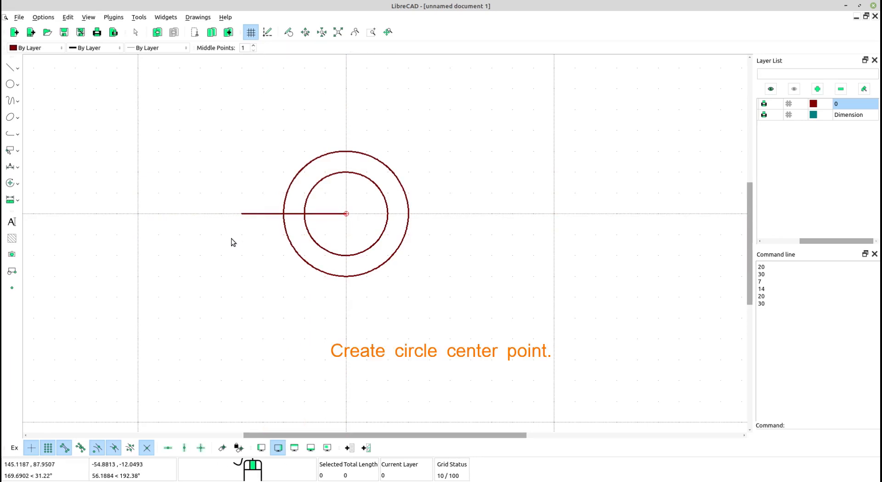
# Draw two concentric circles of radius 7 and 14 centred on the horizontal line's left endpoint.
pyautogui.click(16, 86)
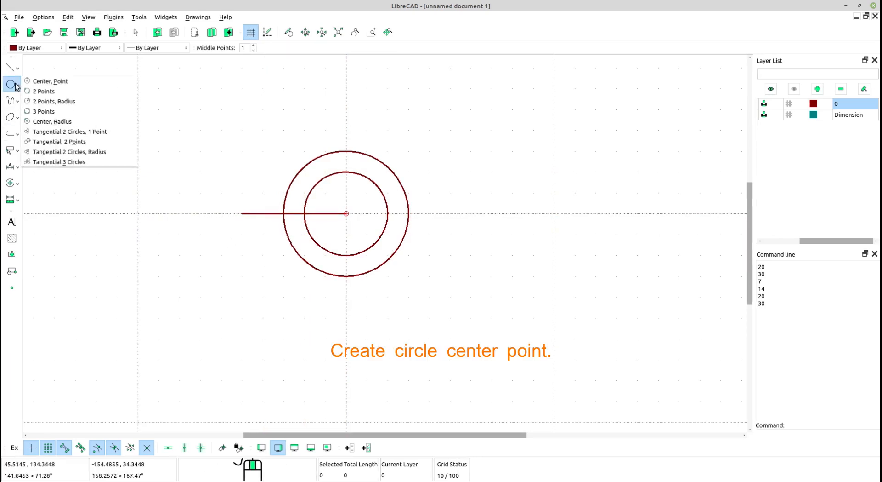
pyautogui.click(46, 83)
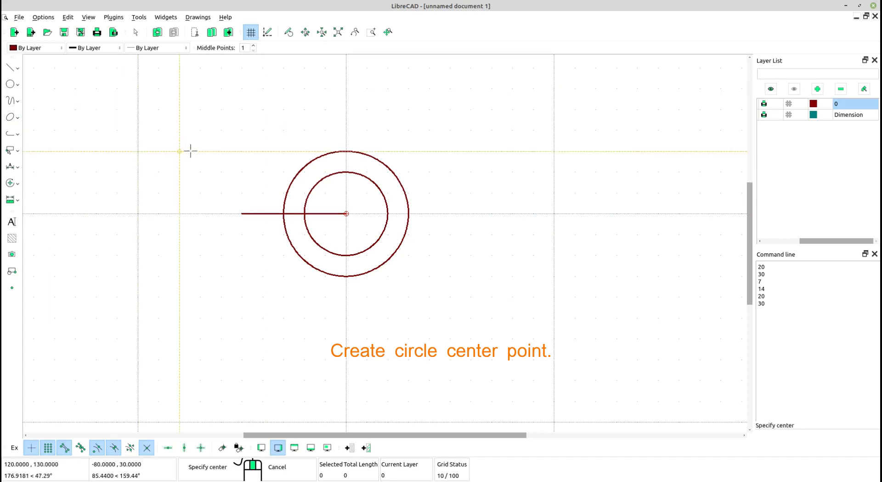
pyautogui.click(237, 214)
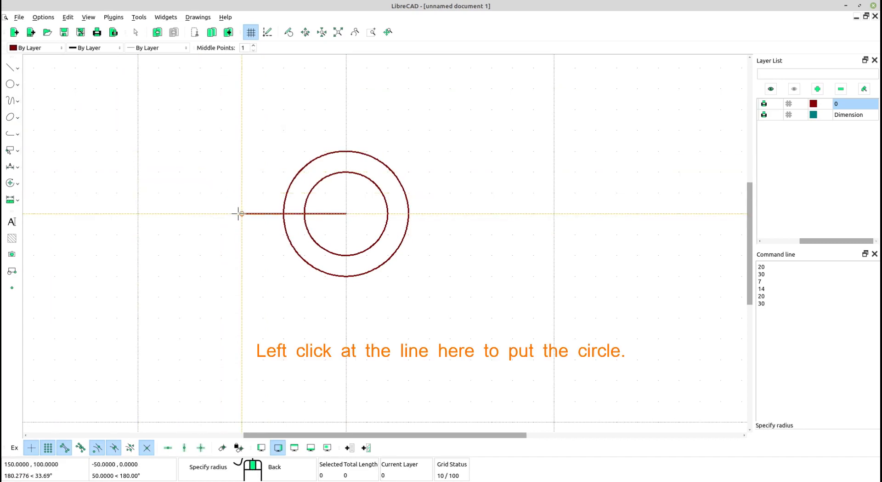
pyautogui.click(794, 438)
pyautogui.write('7')
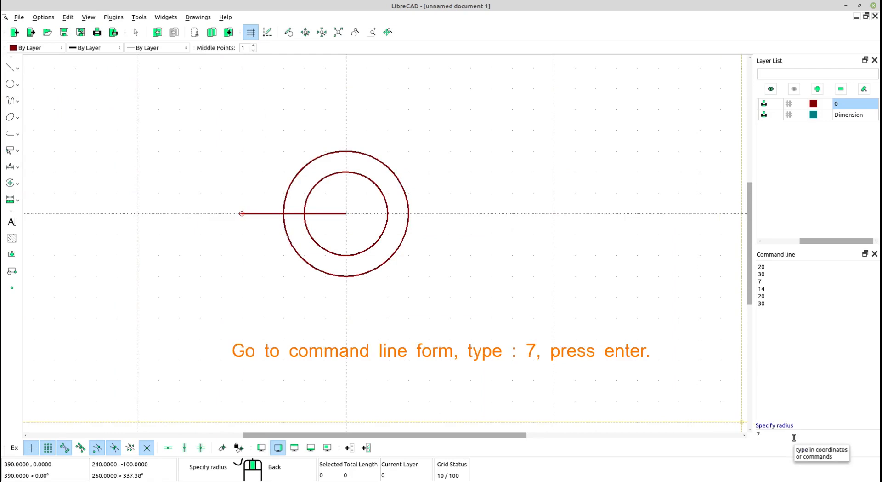
pyautogui.press('Return')
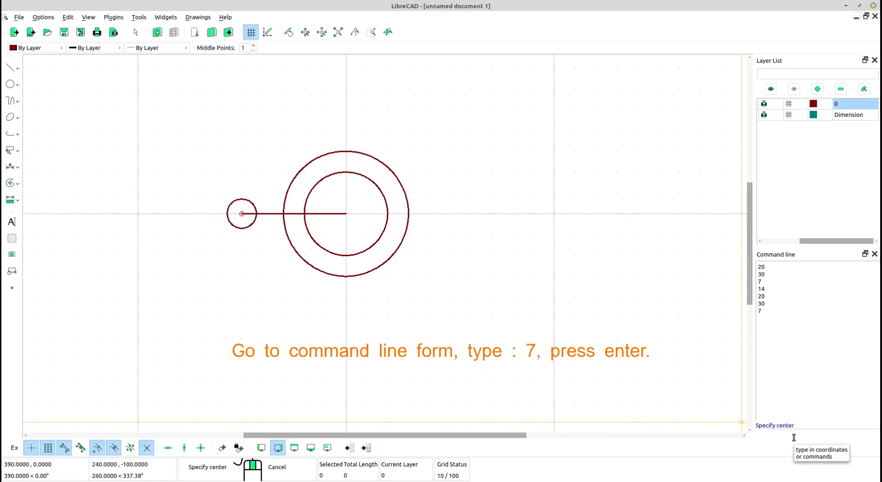
pyautogui.click(242, 214)
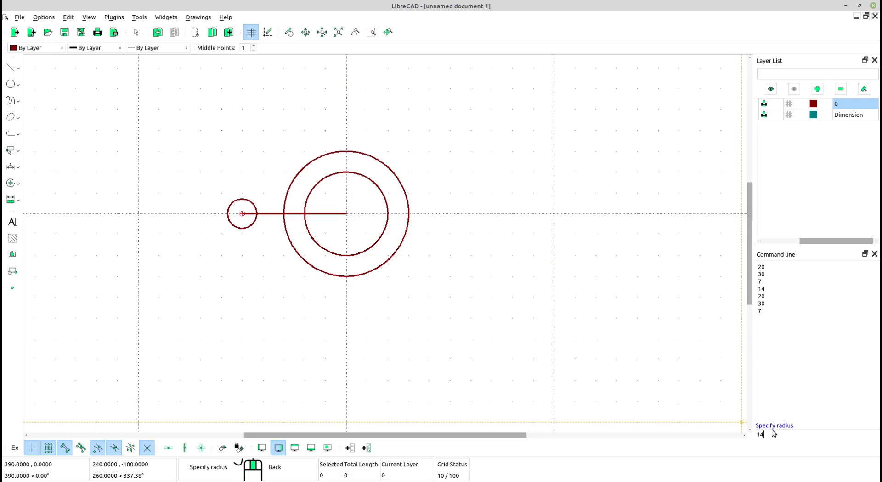
pyautogui.press('Return')
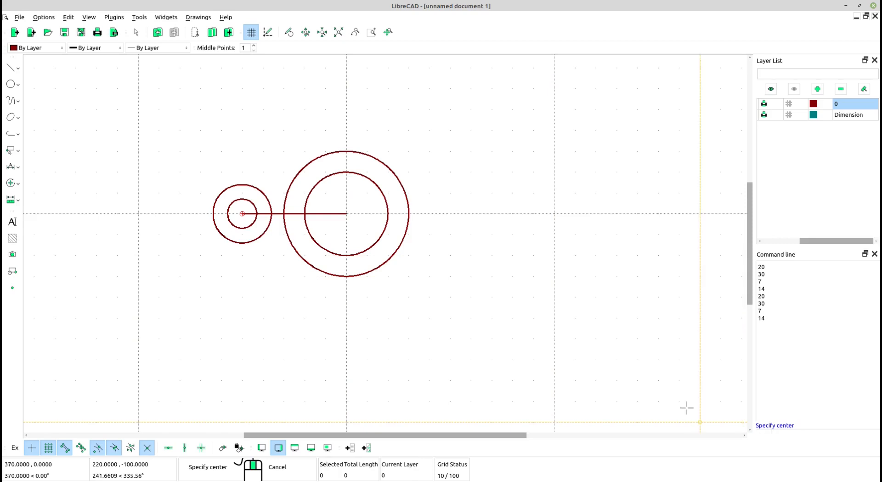
# Delete the horizontal line connecting the centers of the two circle pairs.
pyautogui.scroll(3, 350, 294)
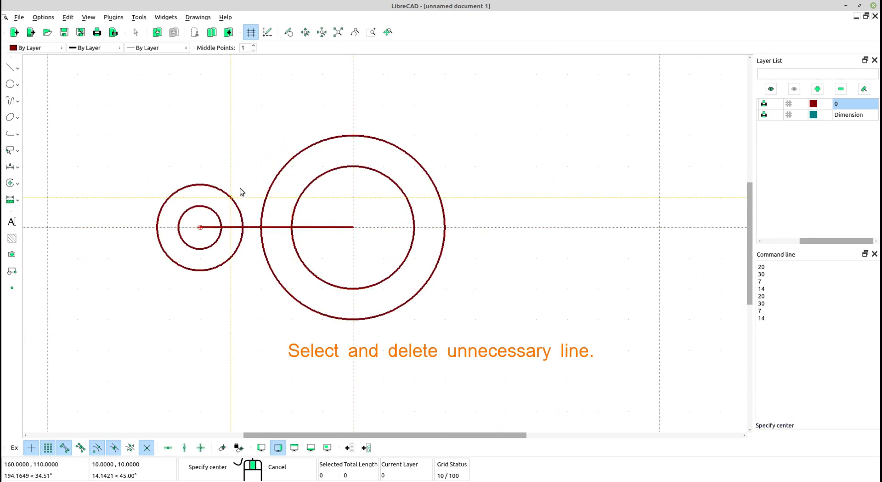
pyautogui.press('Escape')
pyautogui.click(250, 227)
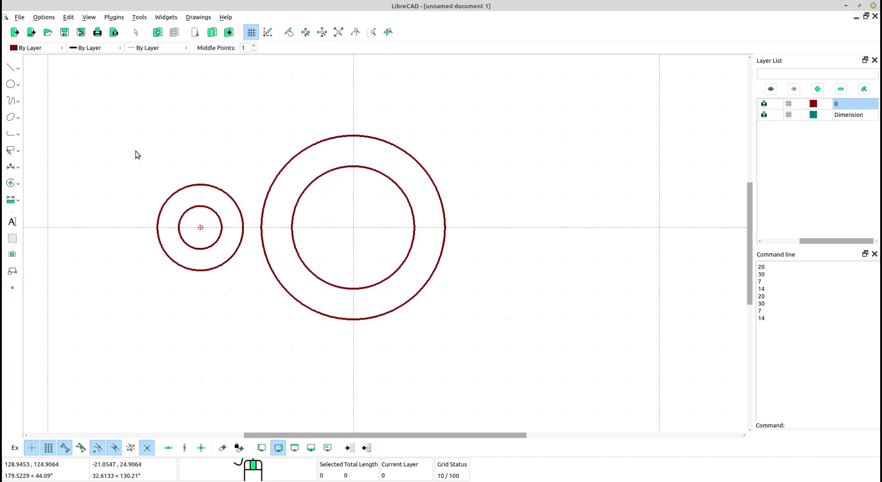
# Draw upper and lower Tangent (C,C) lines between the small pair's outer circle and the large pair's outer circle.
pyautogui.click(12, 70)
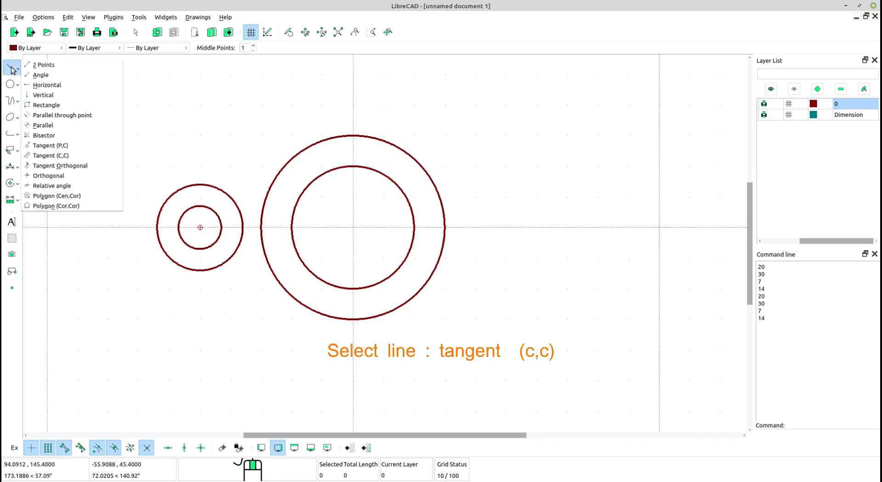
pyautogui.click(61, 158)
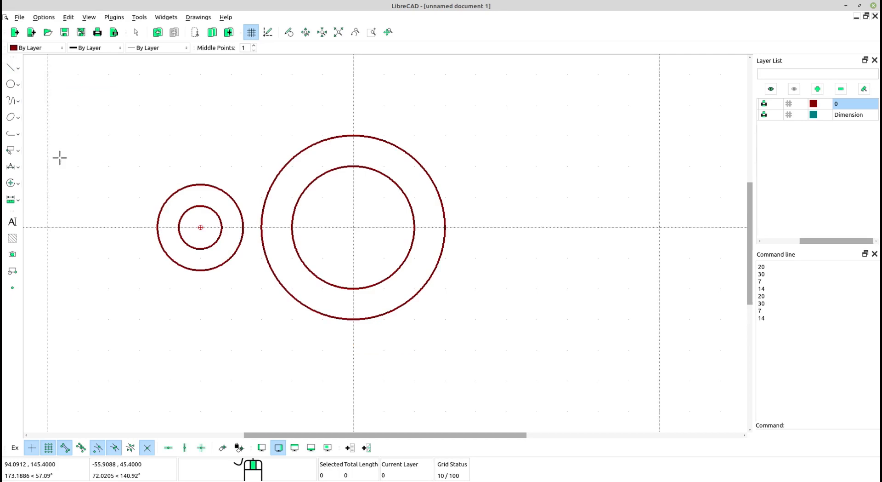
pyautogui.click(202, 185)
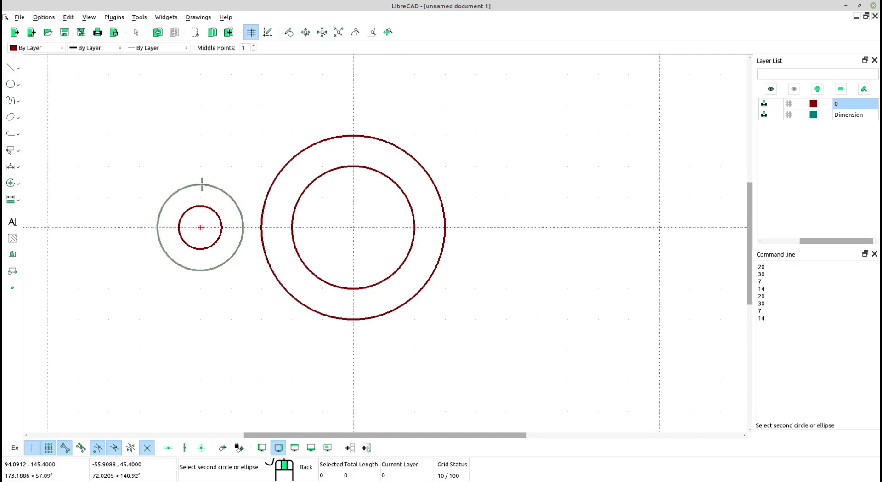
pyautogui.click(350, 136)
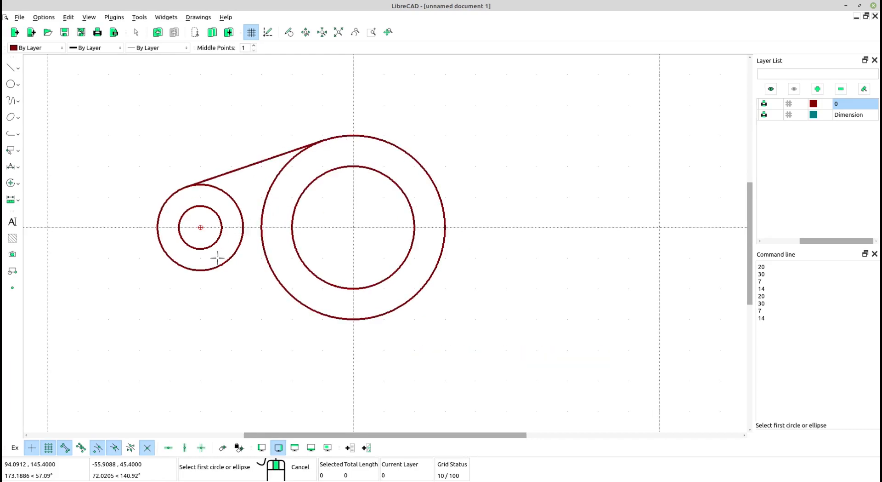
pyautogui.click(201, 270)
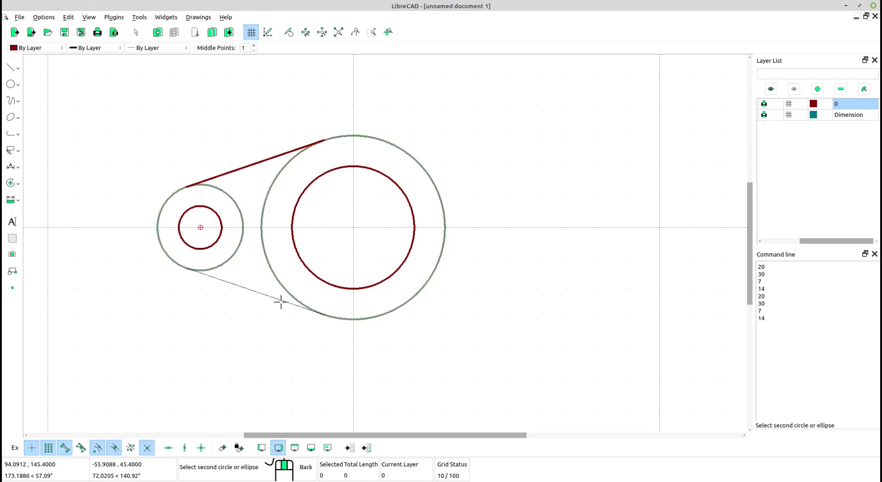
pyautogui.click(352, 317)
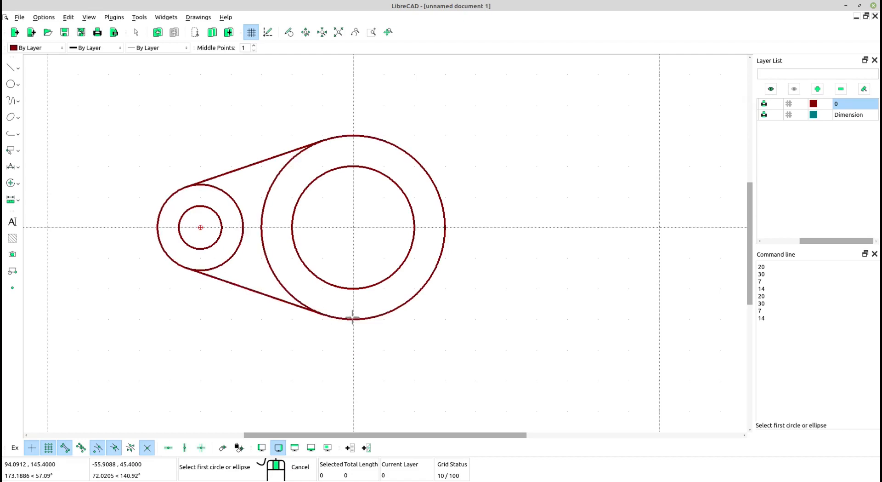
pyautogui.rightClick(255, 195)
pyautogui.scroll(1, 257, 196)
pyautogui.scroll(1, 255, 194)
pyautogui.moveTo(256, 194); pyautogui.dragTo(233, 184, button='middle')
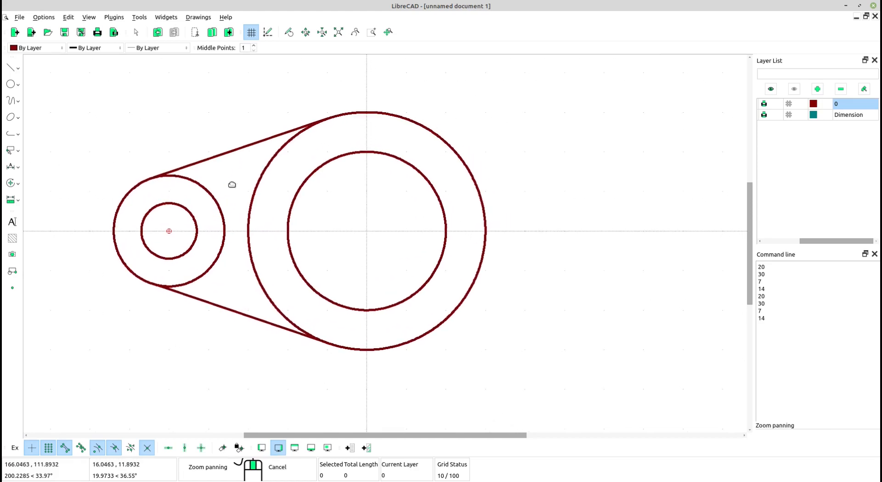
pyautogui.scroll(-2, 233, 185)
pyautogui.scroll(-2, 289, 220)
pyautogui.moveTo(296, 219)
pyautogui.mouseDown(button='middle')
pyautogui.moveTo(252, 214)
pyautogui.moveTo(245, 228)
pyautogui.mouseUp(button='middle')
pyautogui.scroll(1, 253, 216)
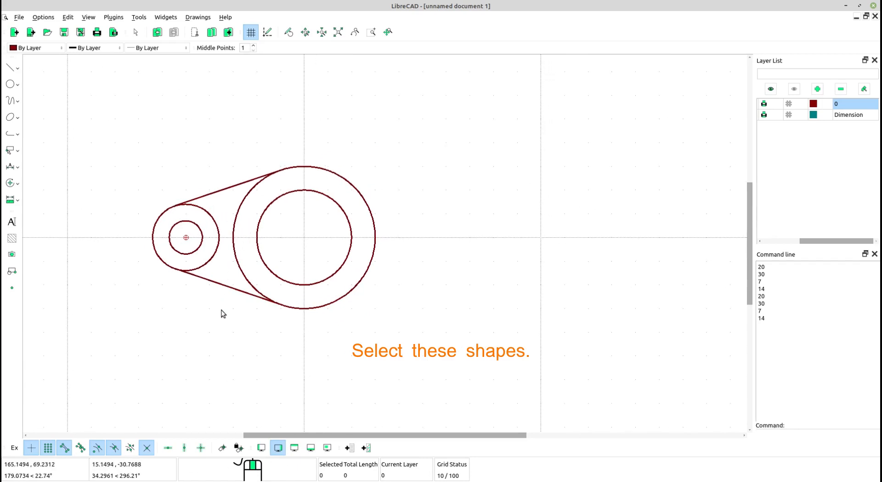
# Mirror the small circle pair and both tangent lines about the vertical line through the large circles' centre, using Keep Original.
pyautogui.moveTo(226, 315); pyautogui.dragTo(129, 170)
pyautogui.moveTo(382, 268)
pyautogui.mouseDown(button='middle')
pyautogui.moveTo(347, 266)
pyautogui.moveTo(333, 291)
pyautogui.mouseUp(button='middle')
pyautogui.scroll(-2, 343, 264)
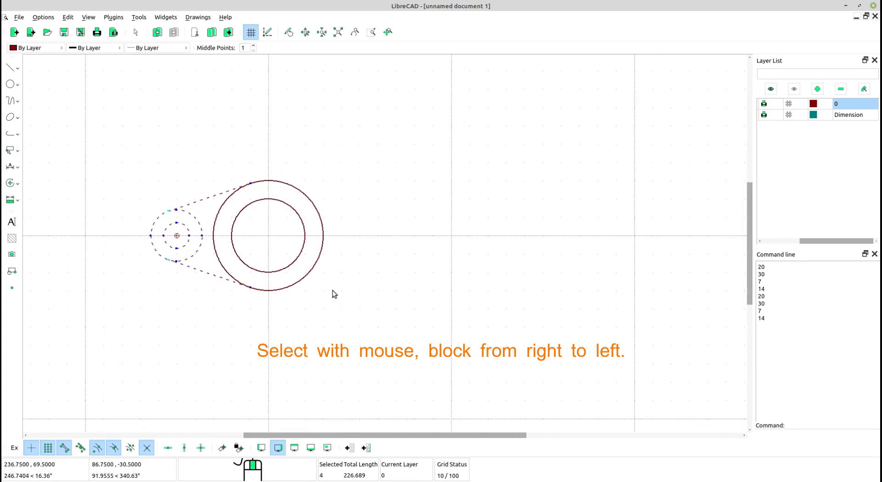
pyautogui.click(10, 184)
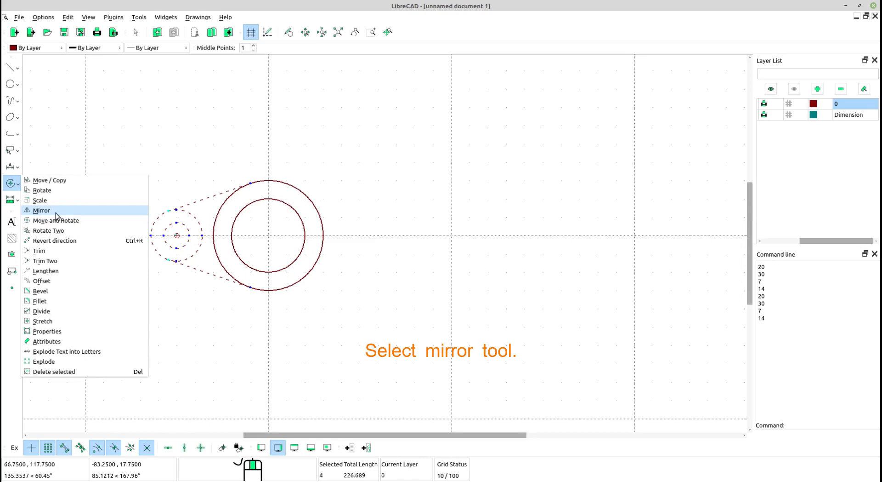
pyautogui.click(42, 210)
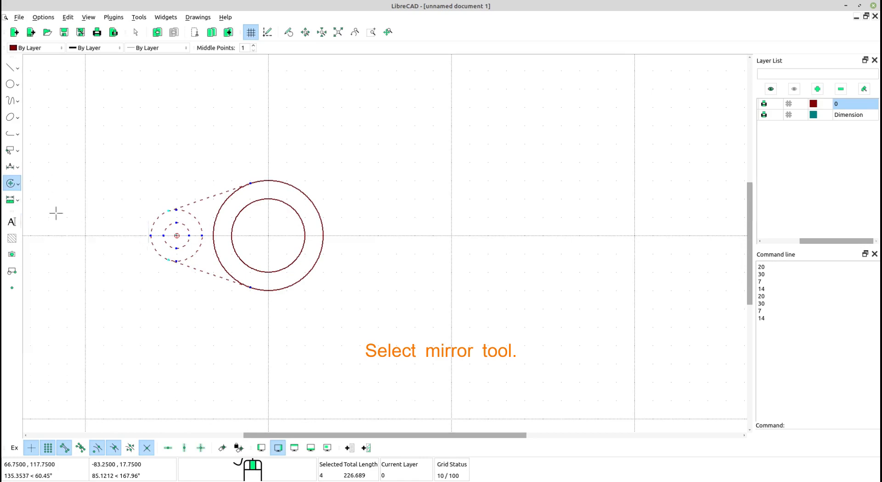
pyautogui.click(268, 235)
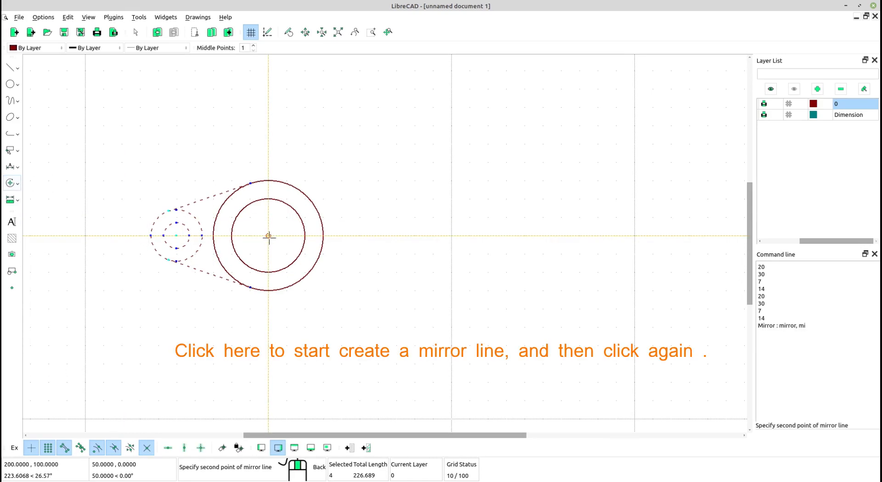
pyautogui.click(268, 181)
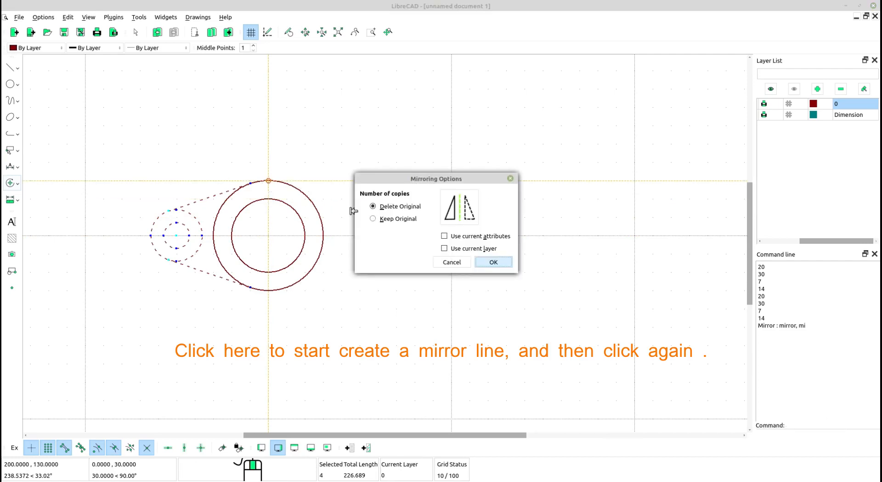
pyautogui.click(374, 219)
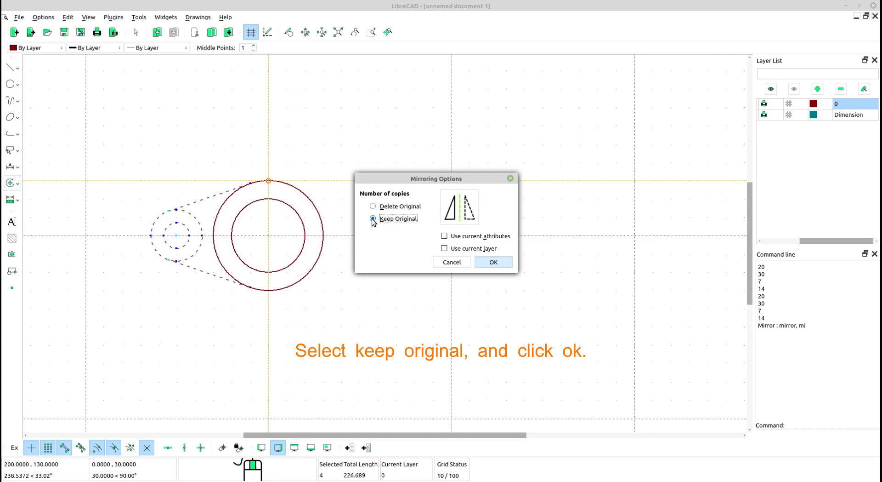
pyautogui.click(490, 263)
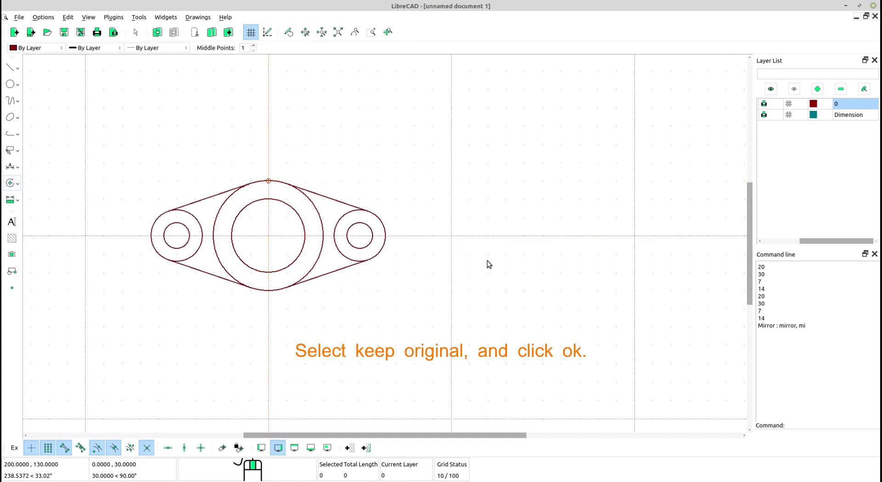
# On the Dimension layer, add a Horizontal dimension between the left and right small circles' centres, placed below the part.
pyautogui.scroll(2, 294, 258)
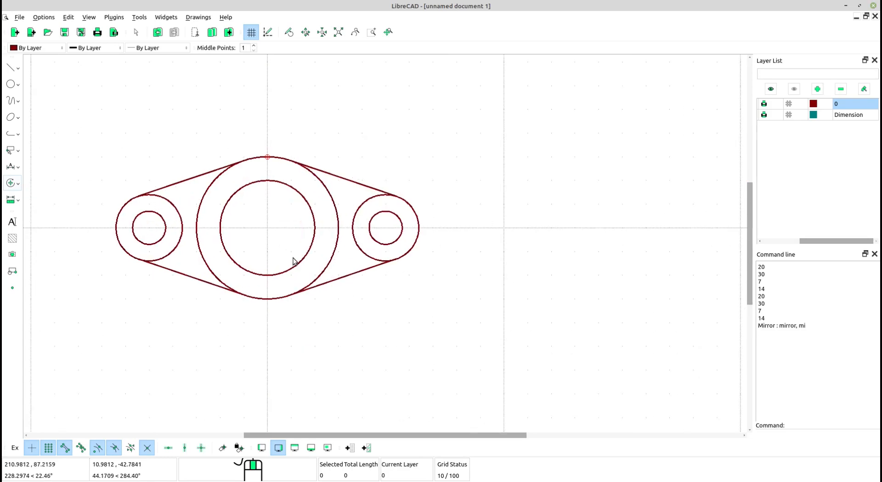
pyautogui.moveTo(293, 259); pyautogui.dragTo(299, 268, button='middle')
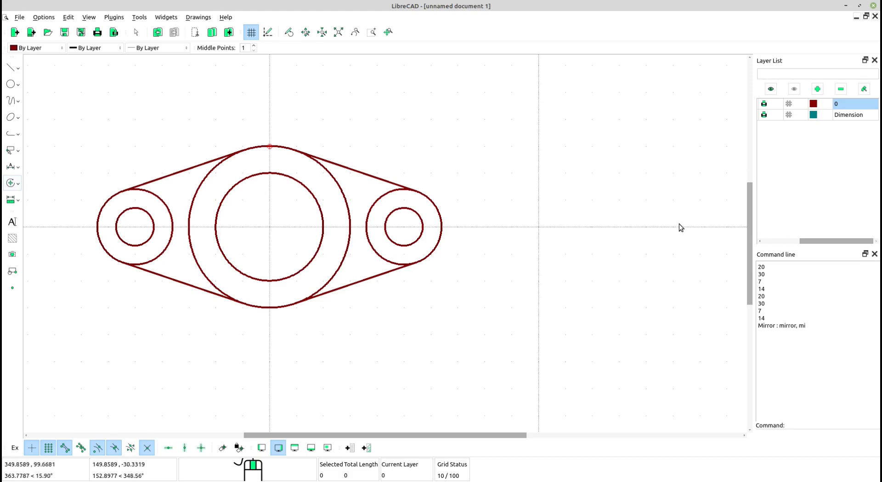
pyautogui.click(844, 116)
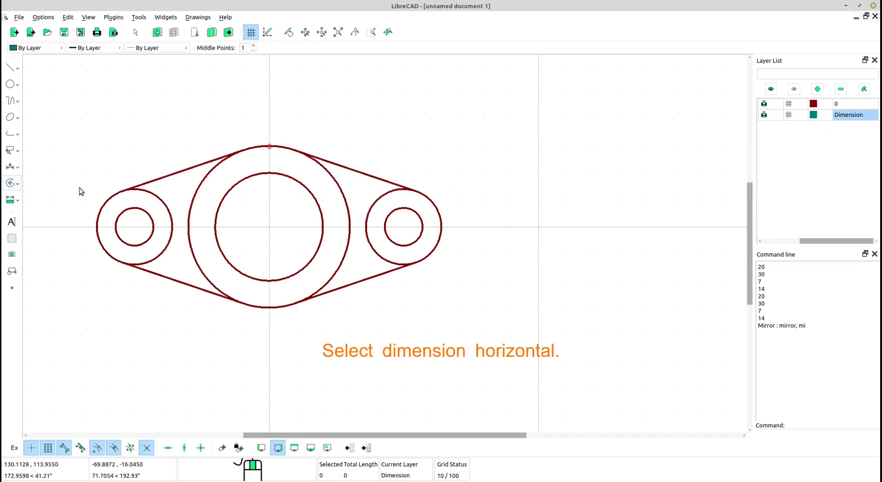
pyautogui.click(17, 167)
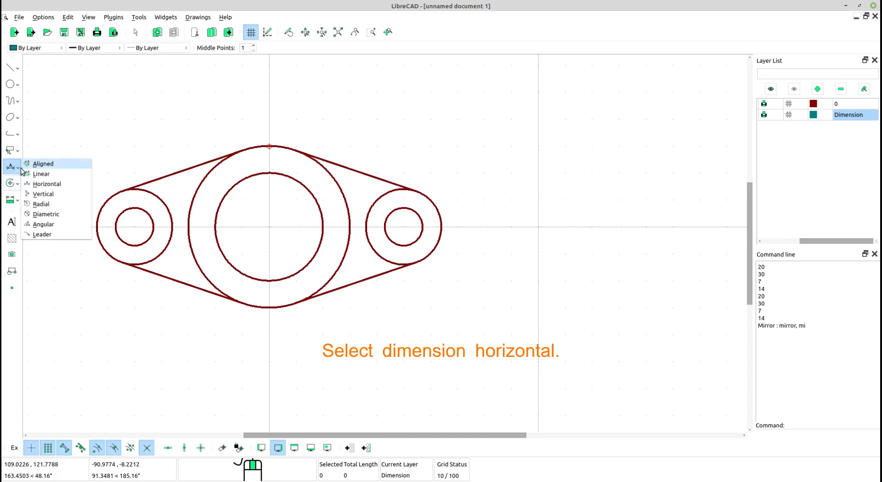
pyautogui.click(46, 184)
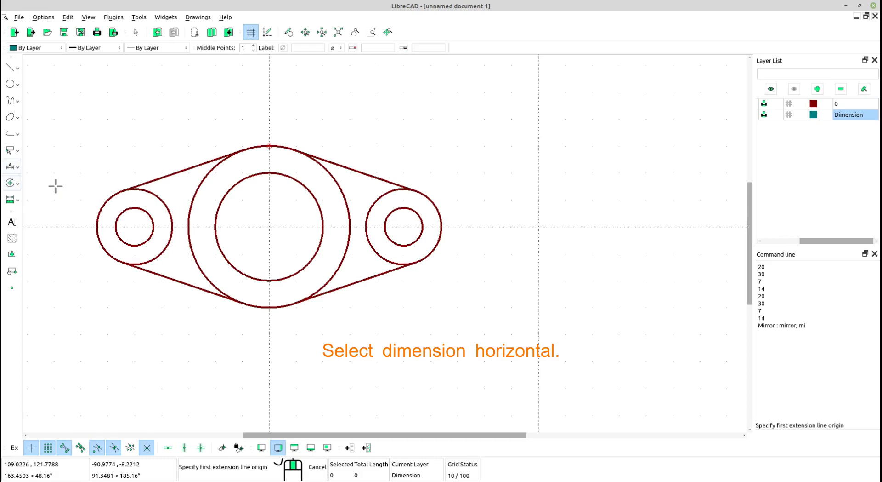
pyautogui.click(133, 225)
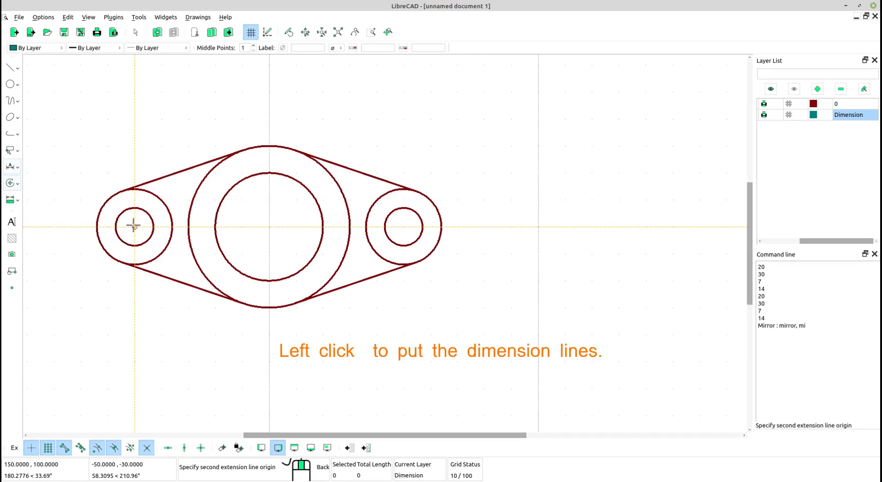
pyautogui.click(401, 228)
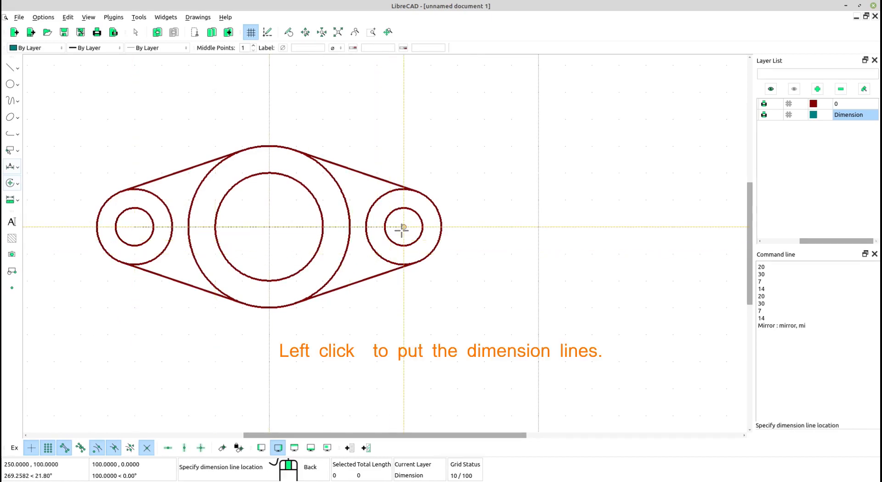
pyautogui.click(375, 351)
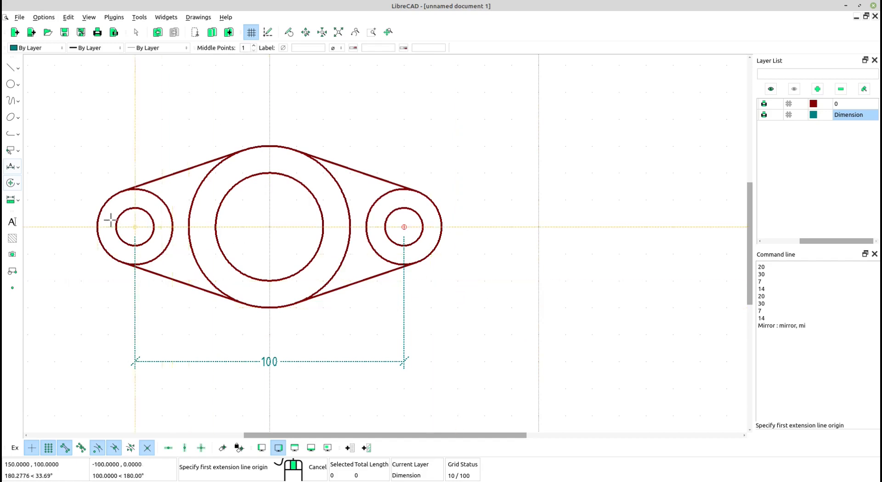
# Add a horizontal dimension from the left small circles' centre to the large circles' centre, placed above the part.
pyautogui.click(135, 226)
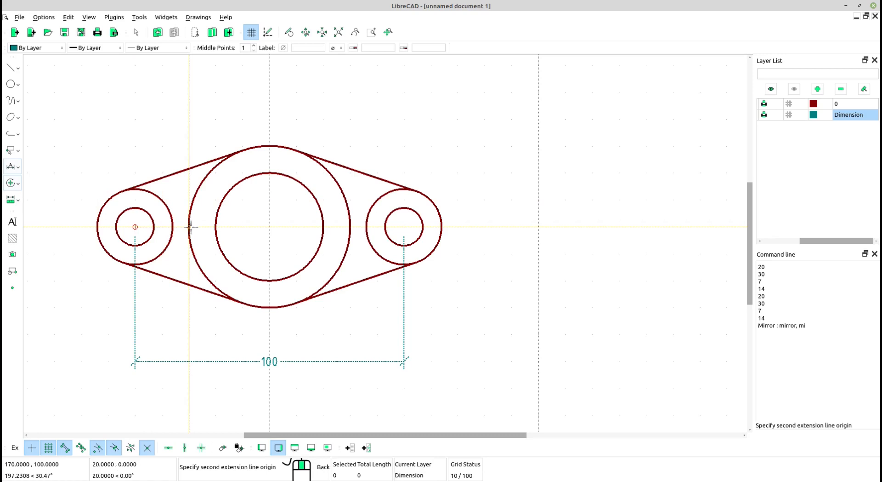
pyautogui.click(270, 227)
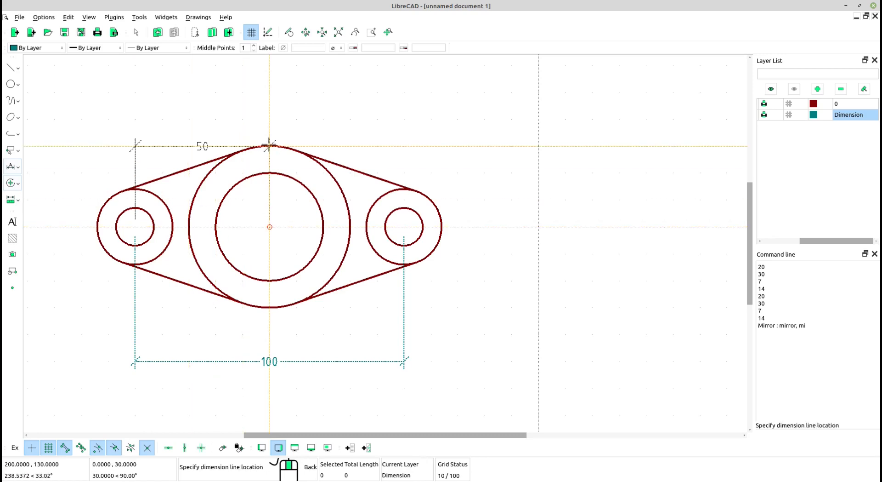
pyautogui.click(266, 90)
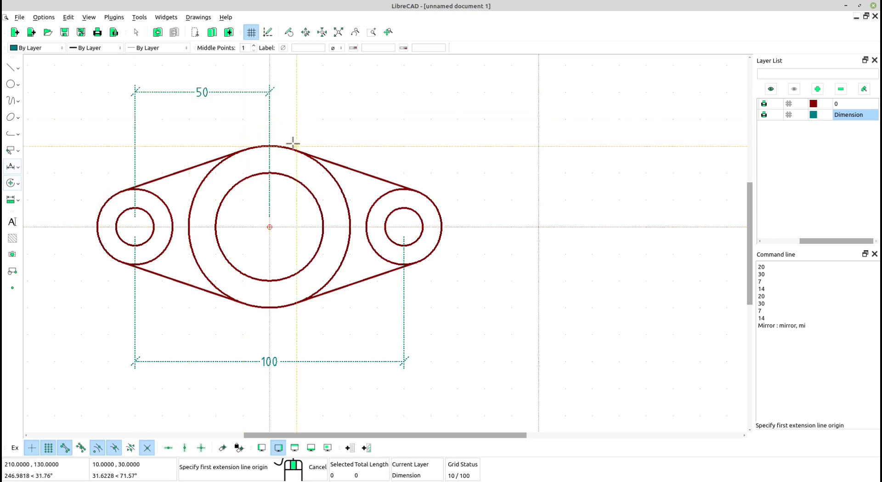
# Add Radial dimensions to the inner and outer circles of the right small pair.
pyautogui.click(16, 168)
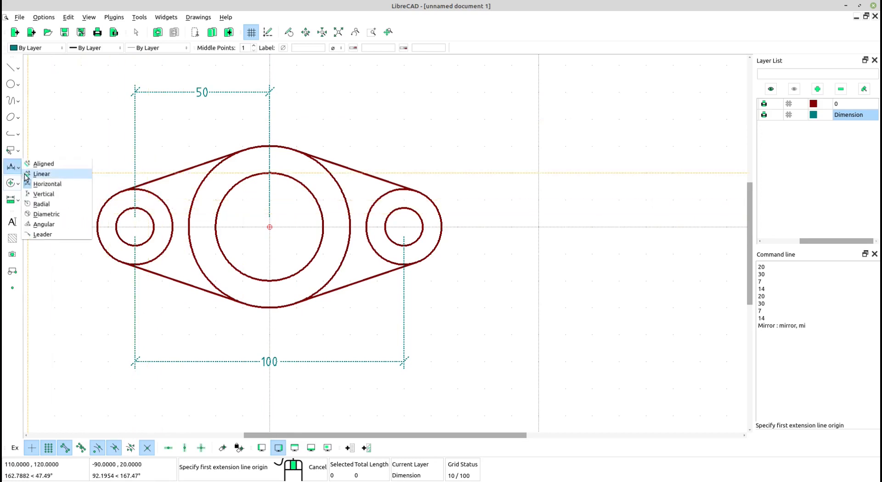
pyautogui.click(42, 203)
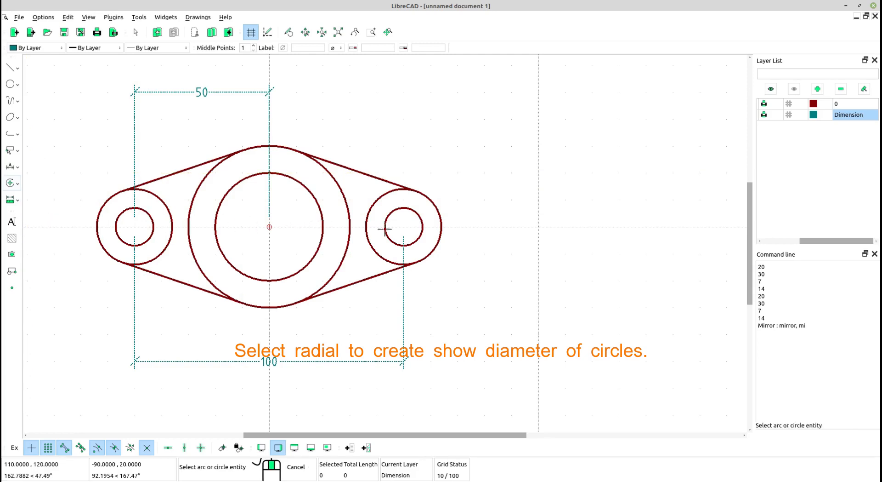
pyautogui.click(387, 214)
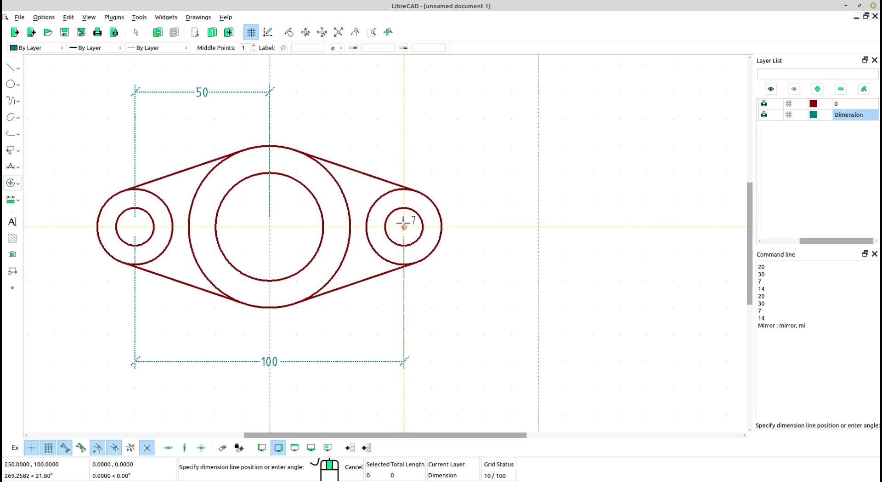
pyautogui.click(399, 215)
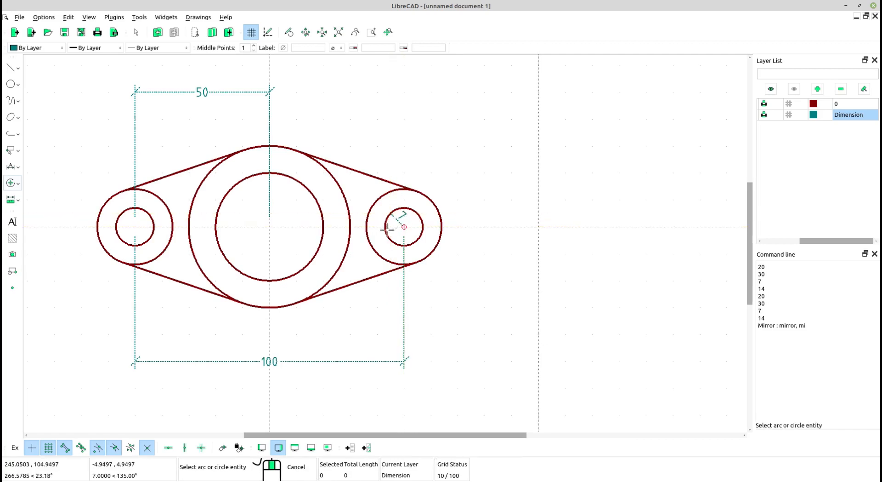
pyautogui.click(375, 254)
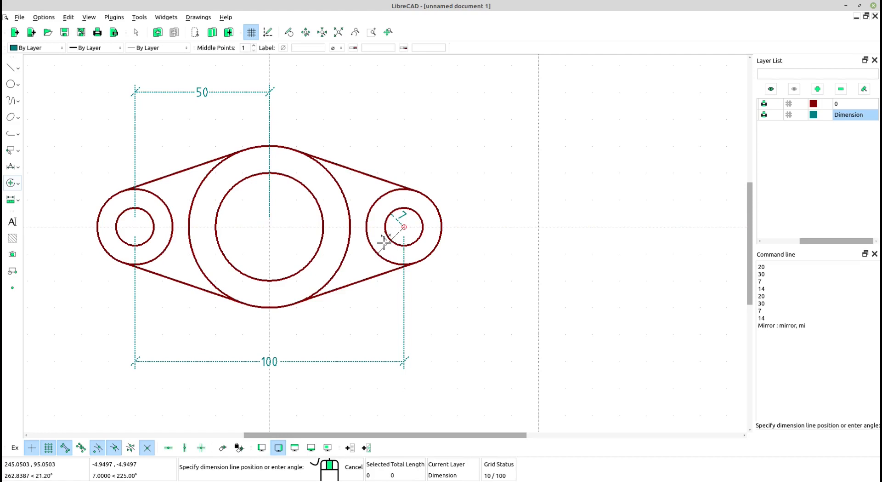
pyautogui.click(385, 244)
# Add radial dimensions to the inner and outer circles of the large central pair, pointing to the lower right.
pyautogui.scroll(1, 388, 240)
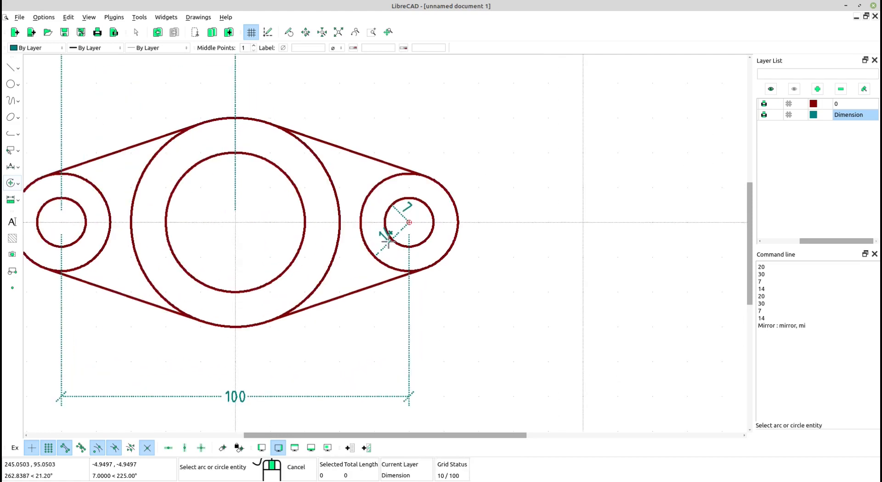
pyautogui.click(287, 260)
pyautogui.click(261, 244)
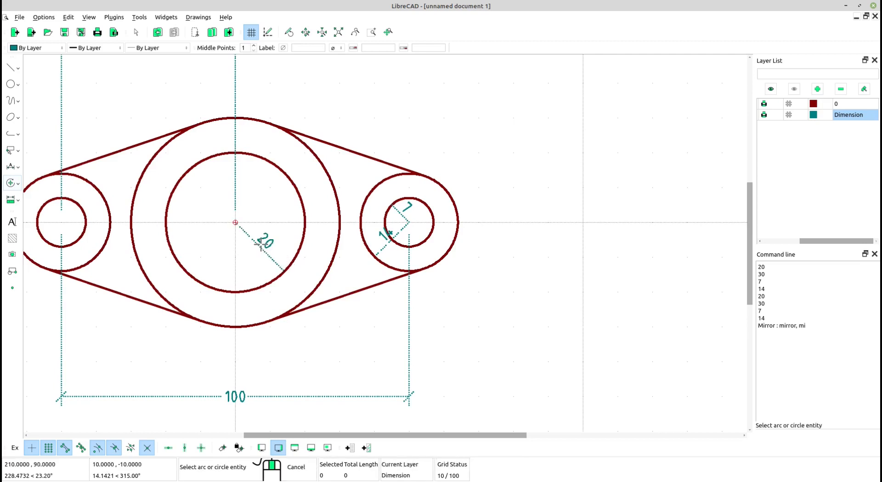
pyautogui.click(258, 322)
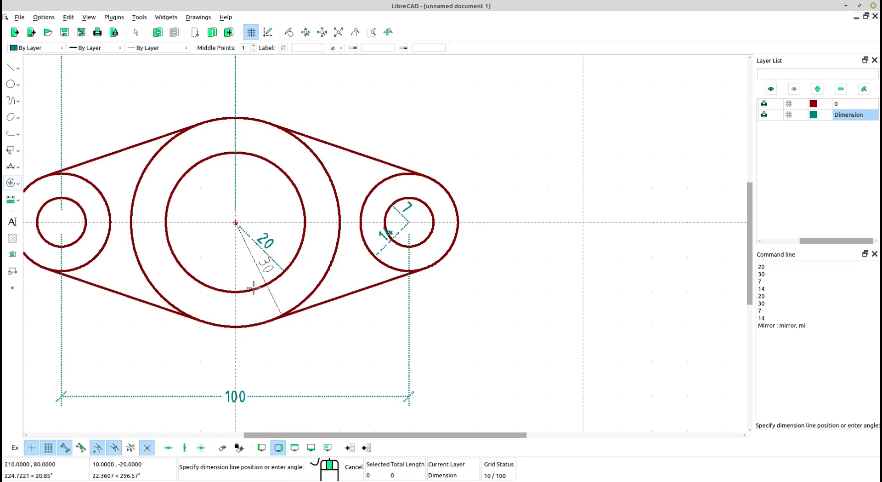
pyautogui.click(259, 312)
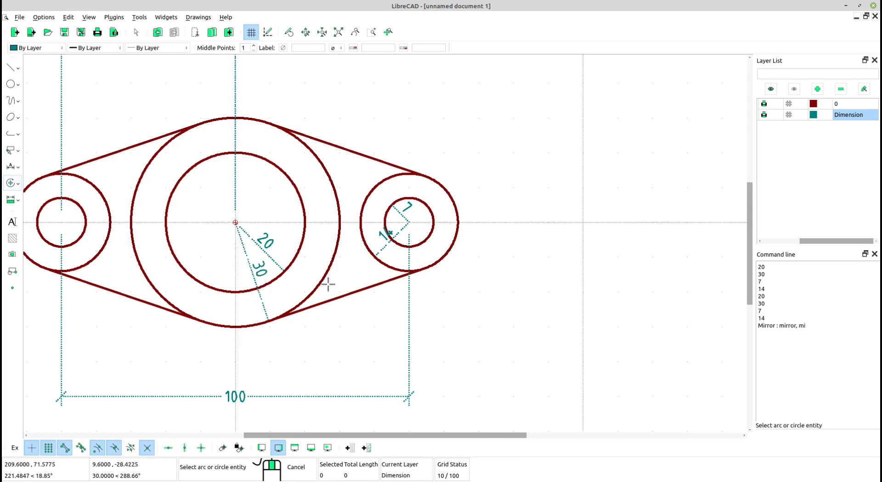
# Move the radius text of the right pair's outer circle down and left, clear of the inner circle, and deselect the dimension.
pyautogui.scroll(-1, 329, 279)
pyautogui.scroll(3, 340, 265)
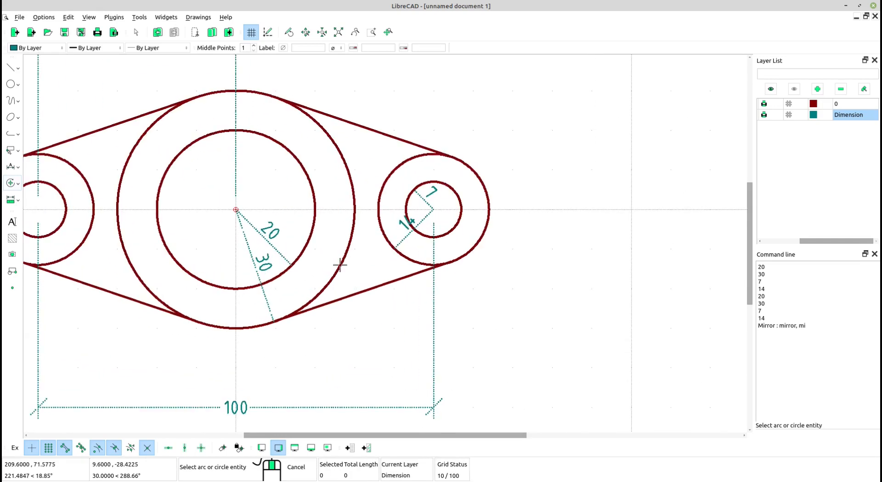
pyautogui.scroll(6, 405, 242)
pyautogui.scroll(2, 410, 222)
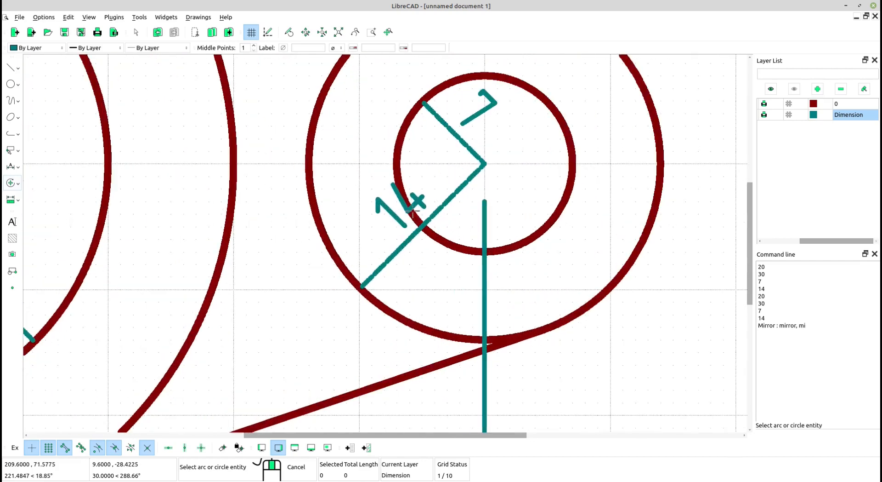
pyautogui.rightClick(420, 191)
pyautogui.click(415, 205)
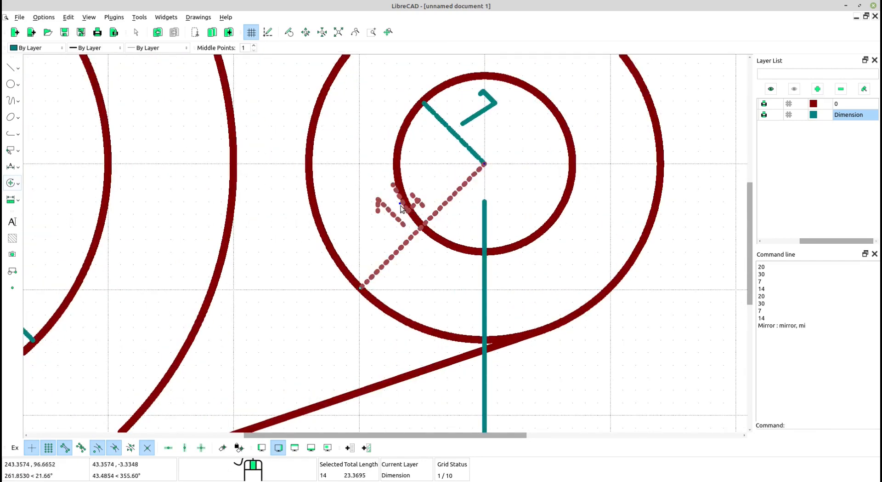
pyautogui.scroll(5, 408, 214)
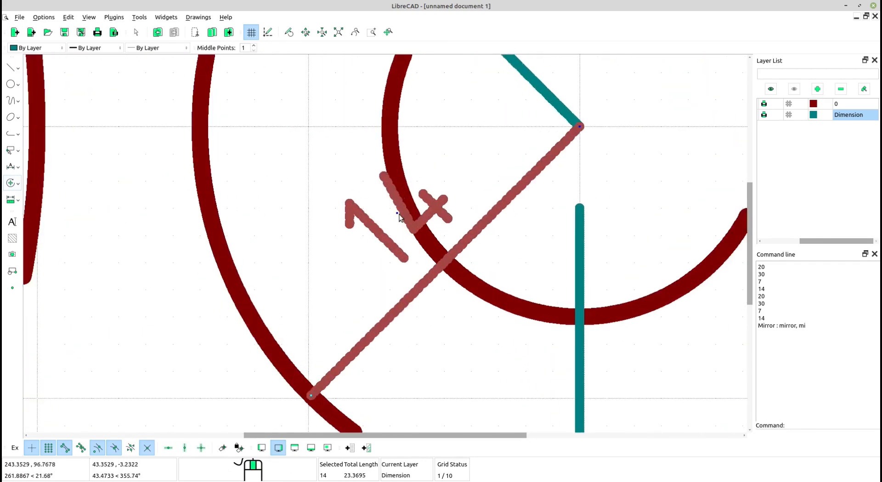
pyautogui.click(397, 213)
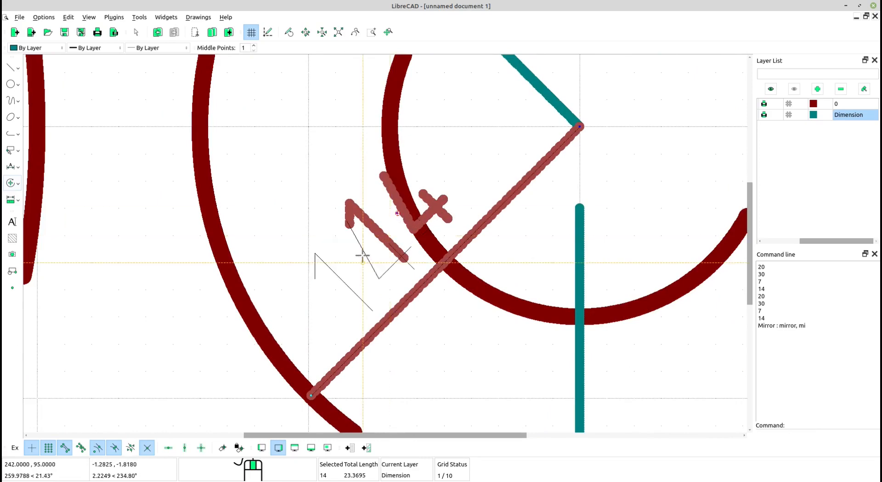
pyautogui.scroll(-5, 459, 278)
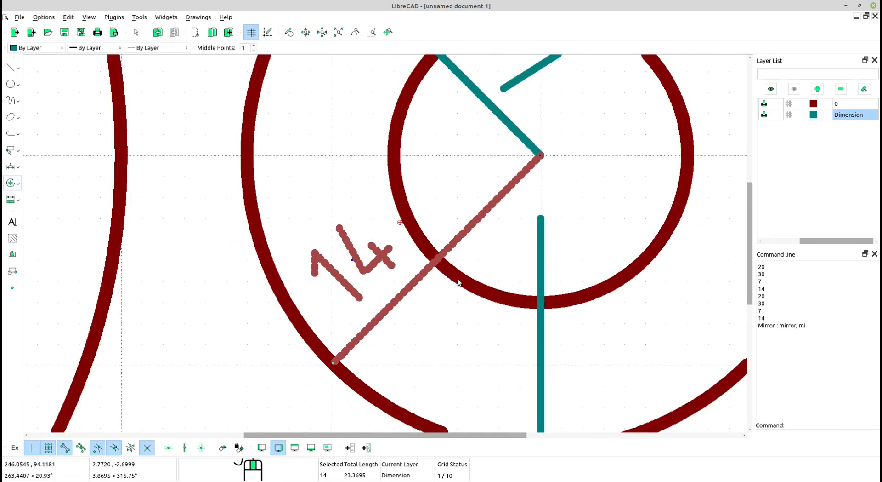
pyautogui.moveTo(315, 278); pyautogui.dragTo(338, 270, button='middle')
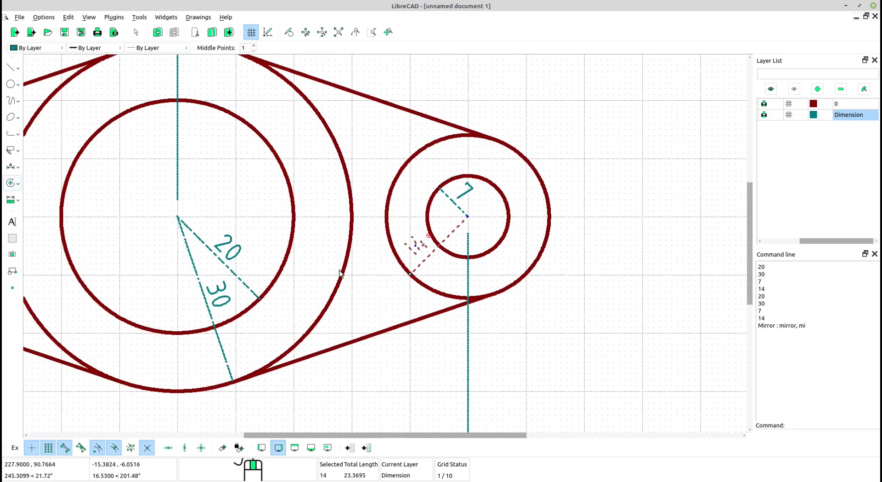
pyautogui.rightClick(341, 268)
pyautogui.click(343, 253)
pyautogui.click(343, 256)
pyautogui.scroll(-3, 347, 264)
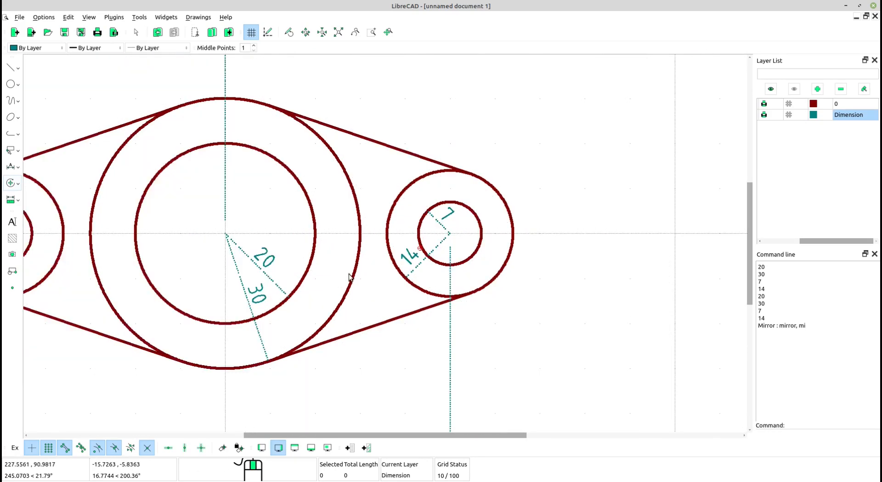
# Add a vertical dimension from the top to the bottom of the large outer circle, placed to the left of the part, and end the command.
pyautogui.moveTo(358, 289); pyautogui.dragTo(384, 294, button='middle')
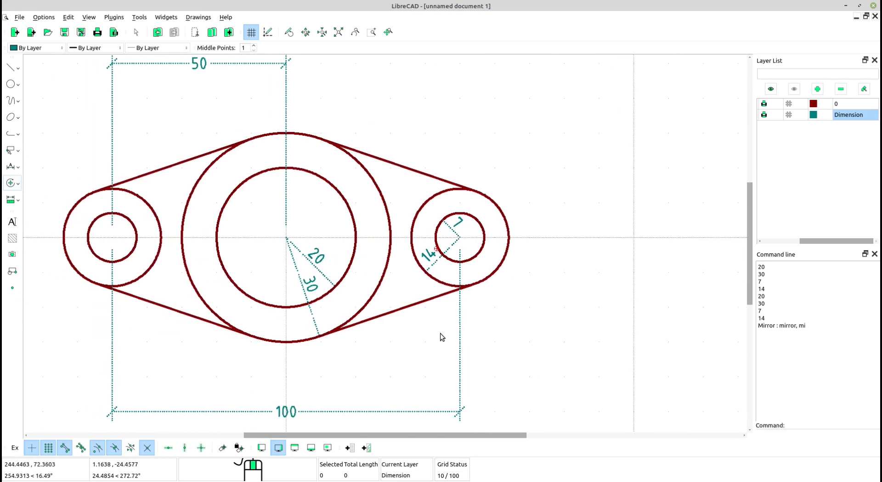
pyautogui.scroll(-1, 442, 334)
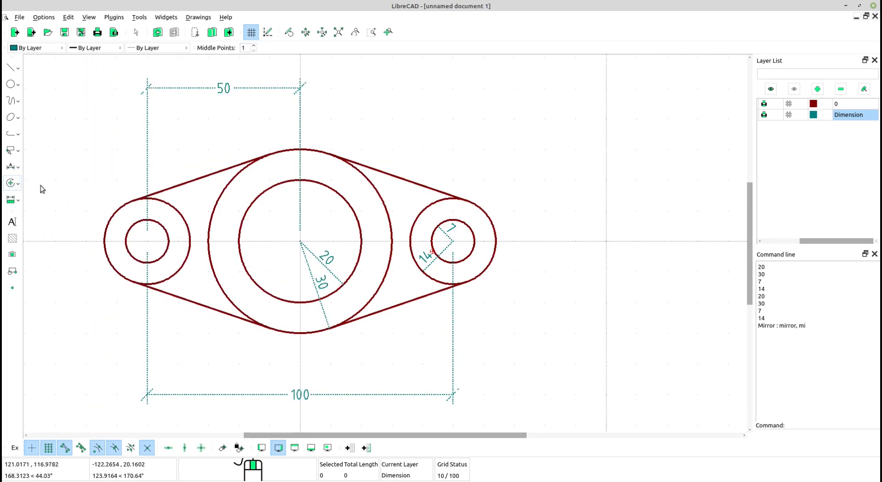
pyautogui.click(18, 166)
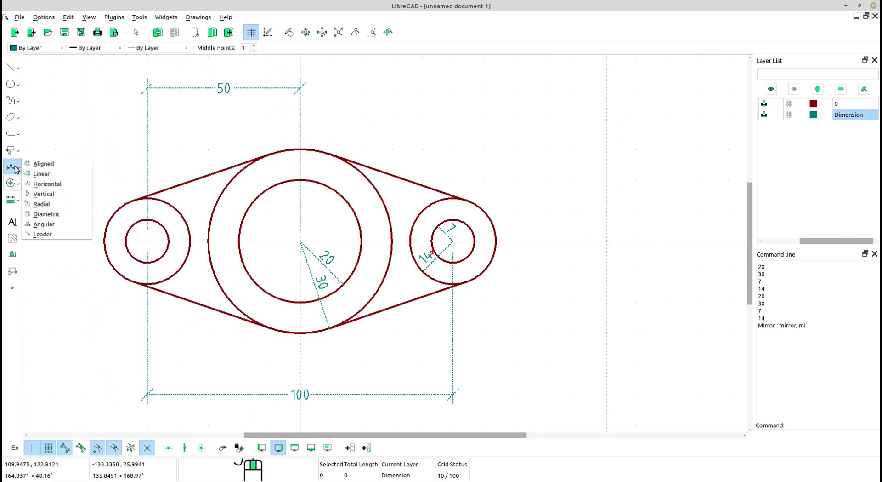
pyautogui.click(41, 194)
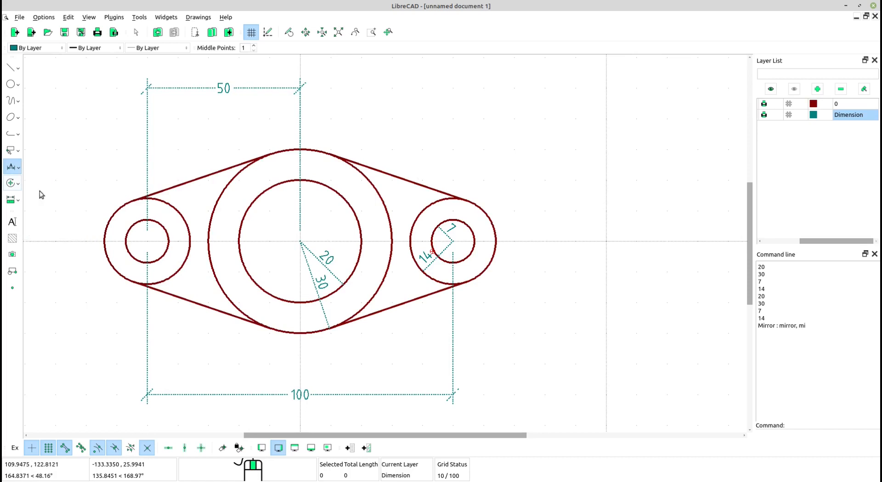
pyautogui.click(301, 150)
pyautogui.click(300, 332)
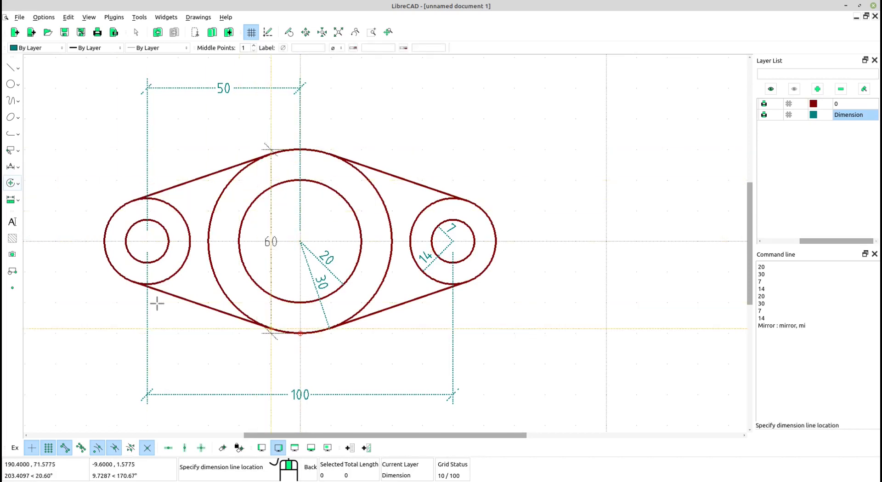
pyautogui.click(58, 273)
pyautogui.moveTo(222, 278); pyautogui.dragTo(274, 278, button='middle')
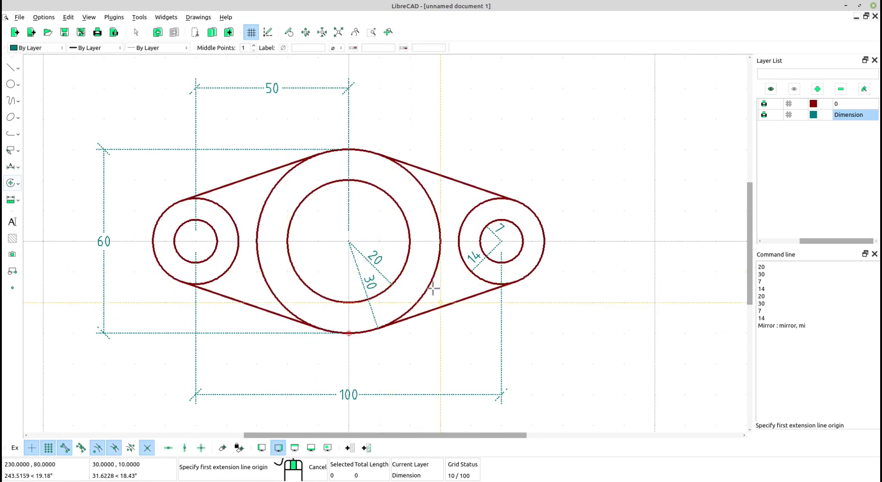
pyautogui.scroll(-2, 435, 290)
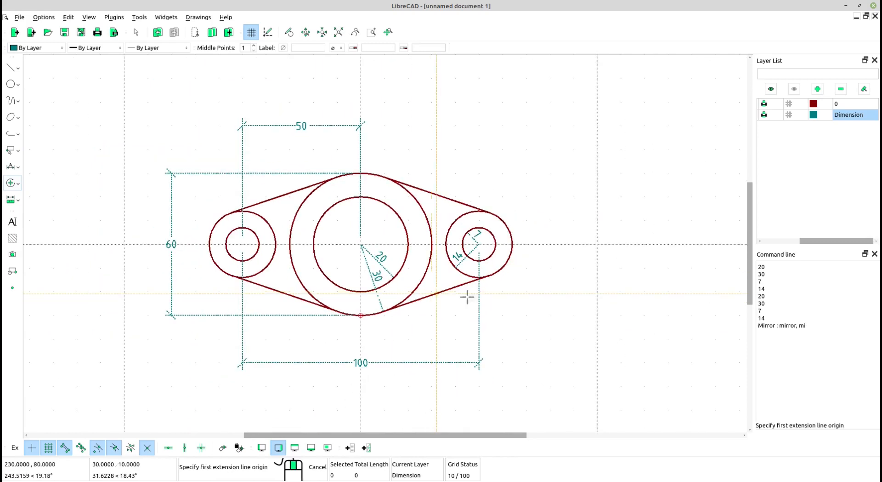
pyautogui.rightClick(558, 305)
pyautogui.moveTo(542, 309); pyautogui.dragTo(533, 287, button='middle')
pyautogui.scroll(1, 539, 292)
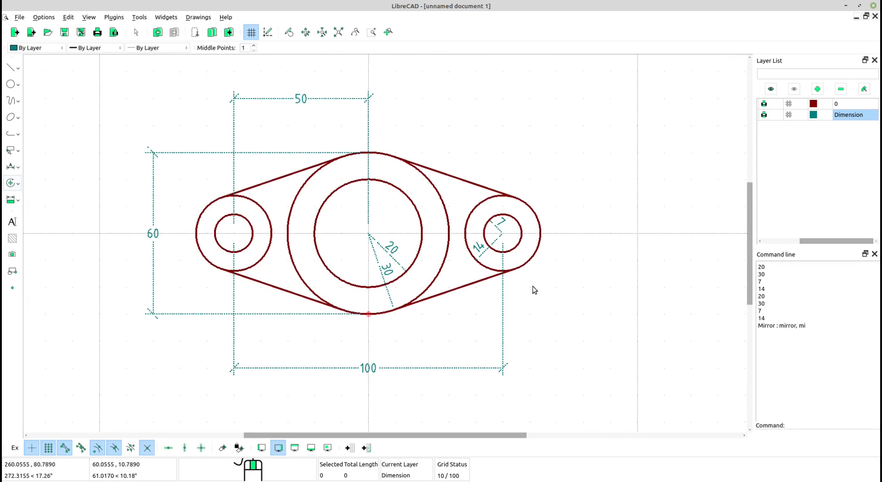